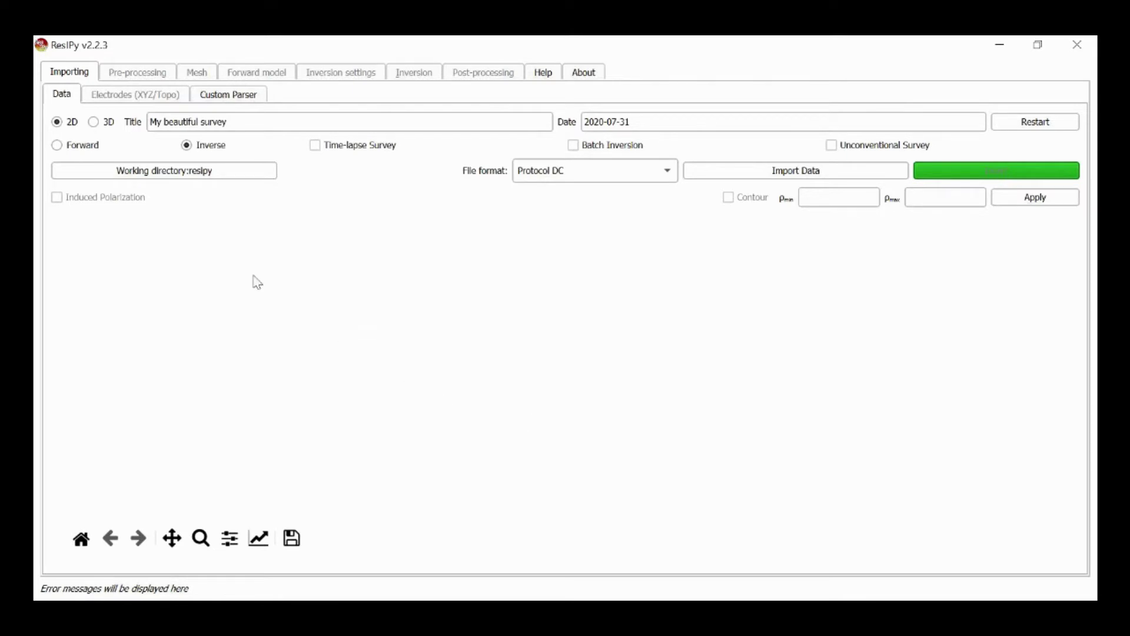
- Switch to forward modelling and generate 48 surface electrodes with 5 m X spacing
left_click(56, 146)
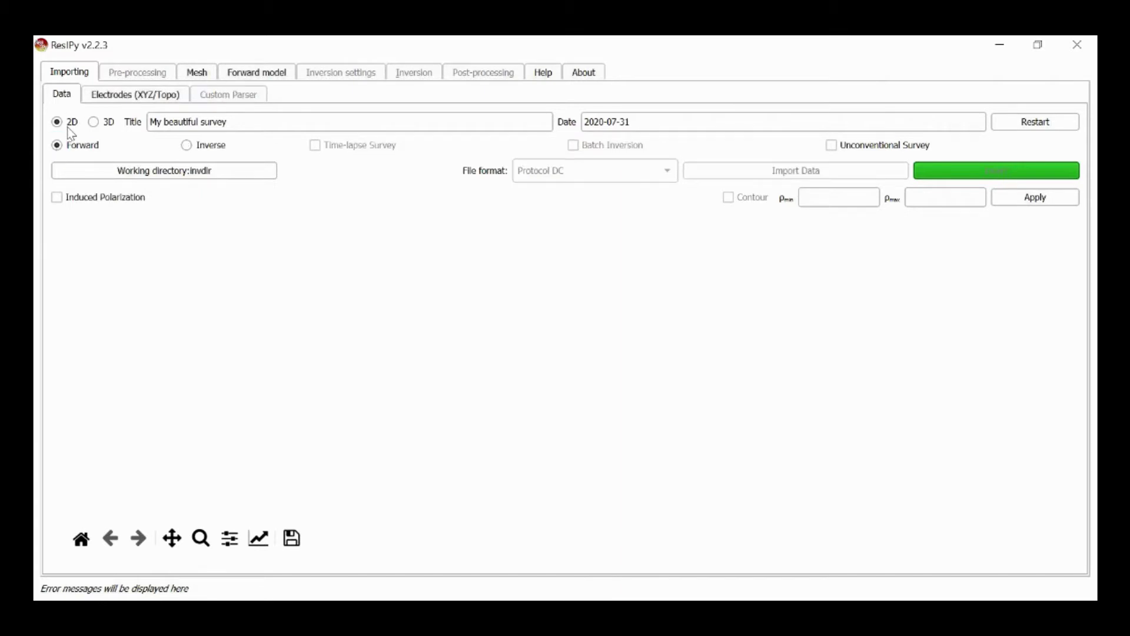
left_click(136, 95)
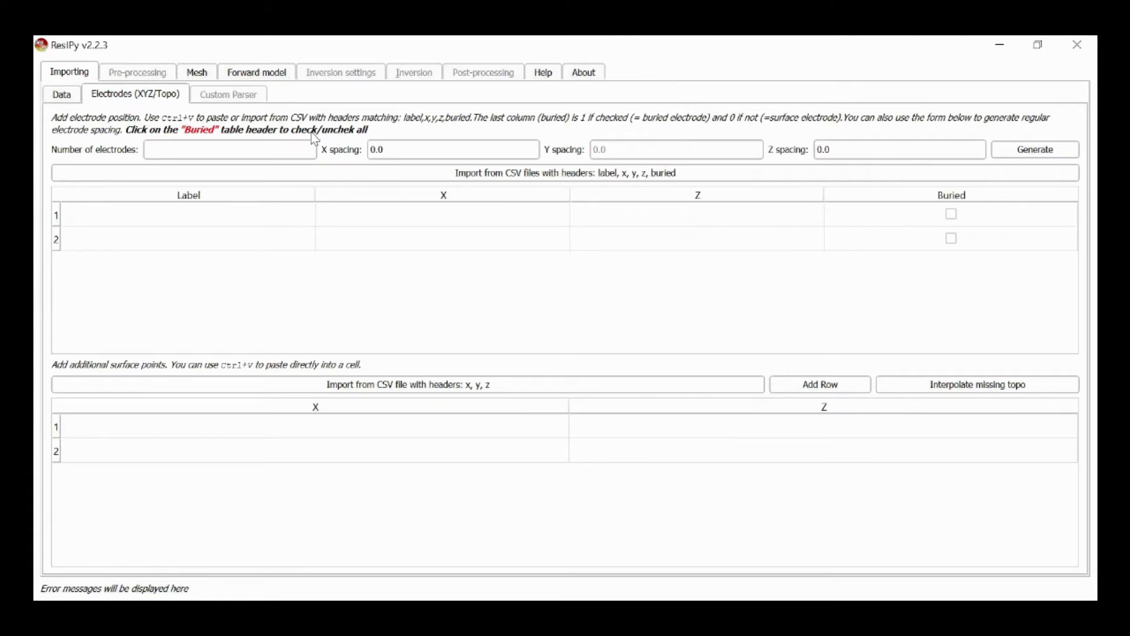
left_click(230, 152)
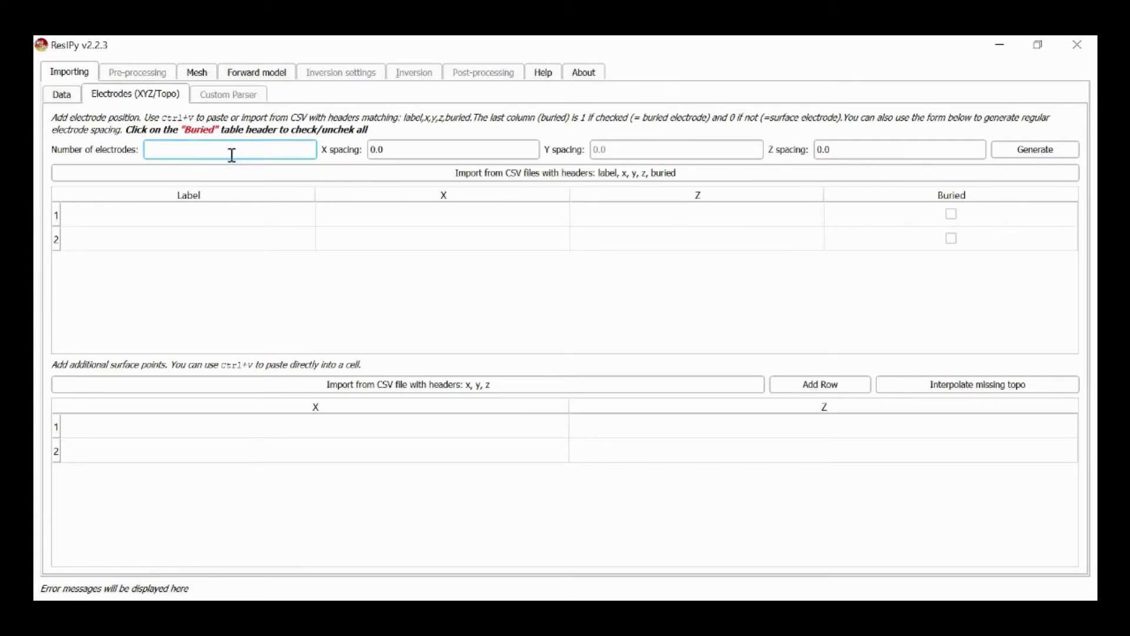
type("48")
key("Tab")
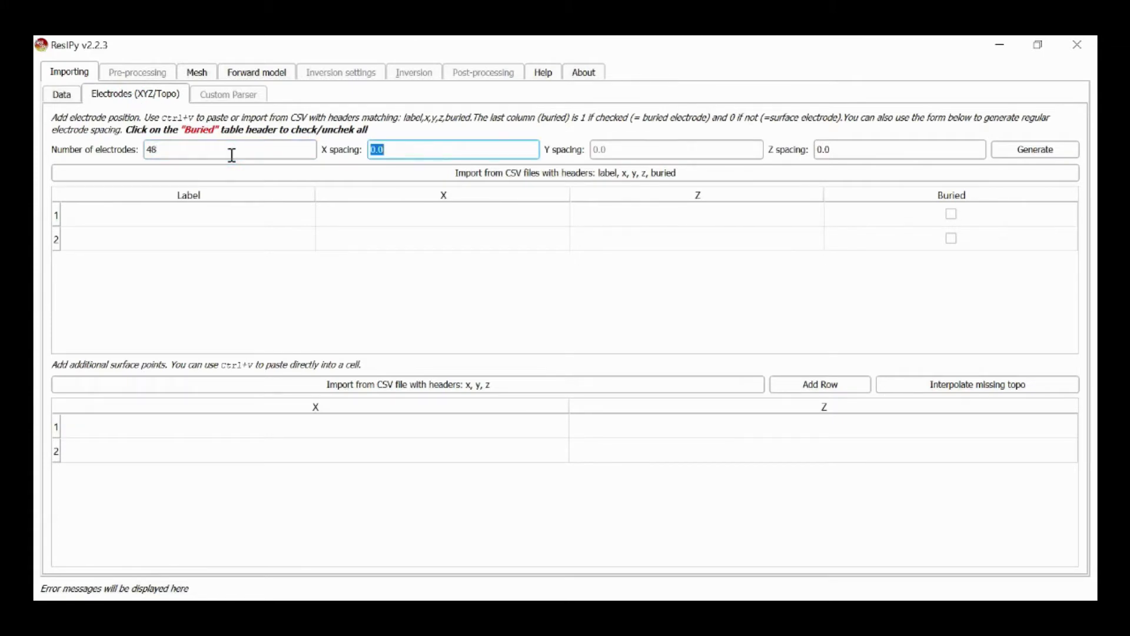
type("5")
left_click(1056, 153)
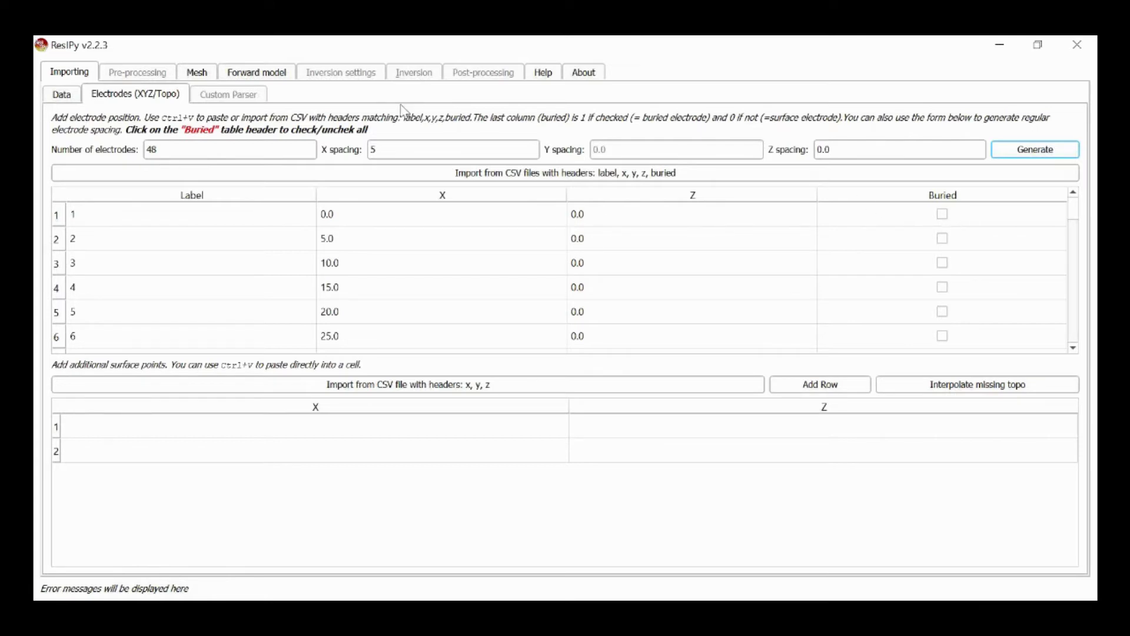
- Build a triangular mesh about 80 m deep under the electrodes as one 100 Ω·m region
left_click(203, 77)
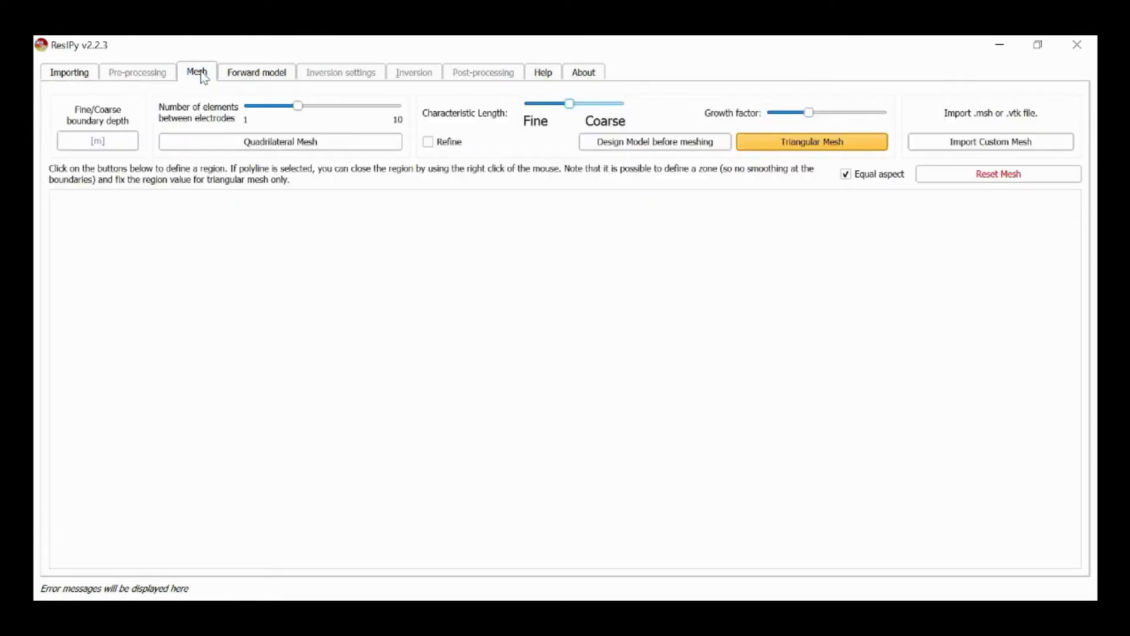
left_click(286, 146)
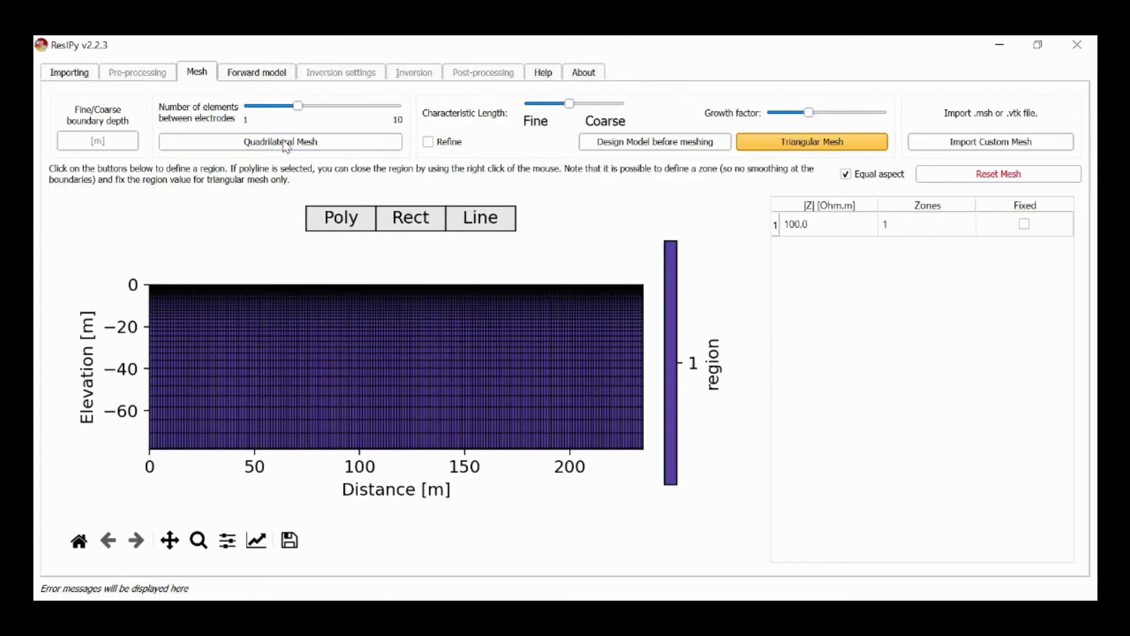
left_click(825, 150)
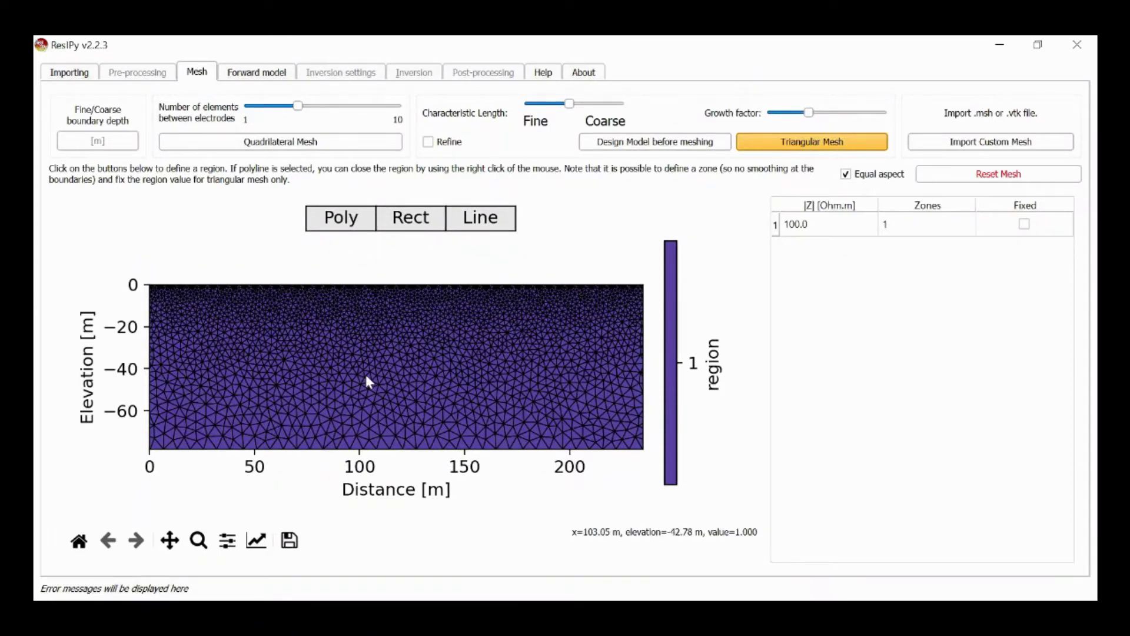
- Draw a rectangular region spanning about 65–140 m along and 12–50 m deep
left_click(348, 223)
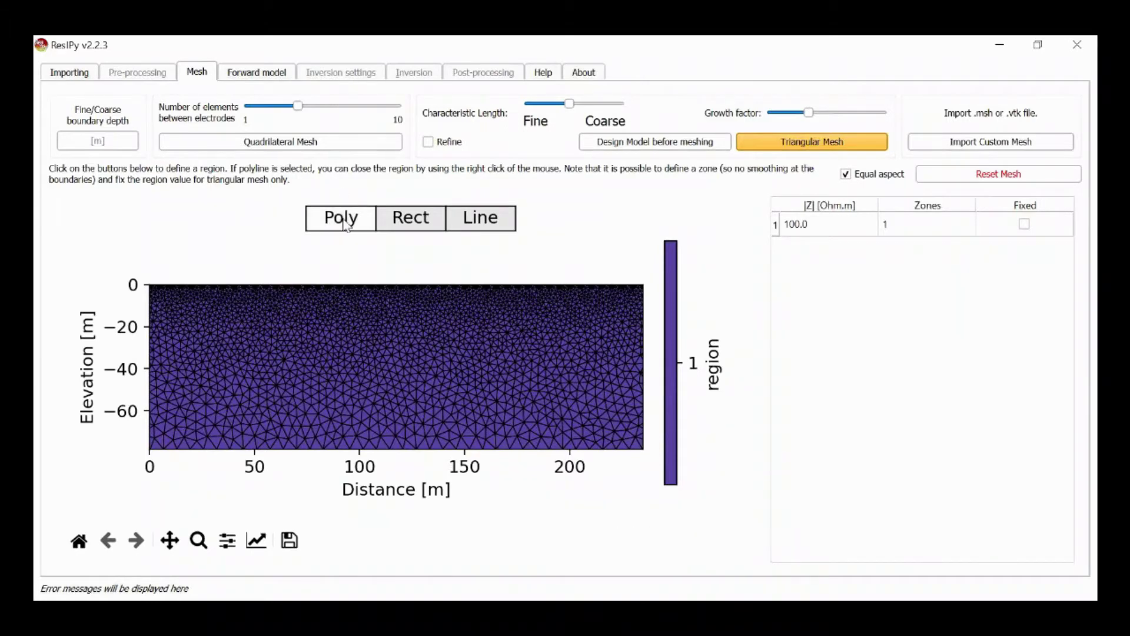
left_click(410, 219)
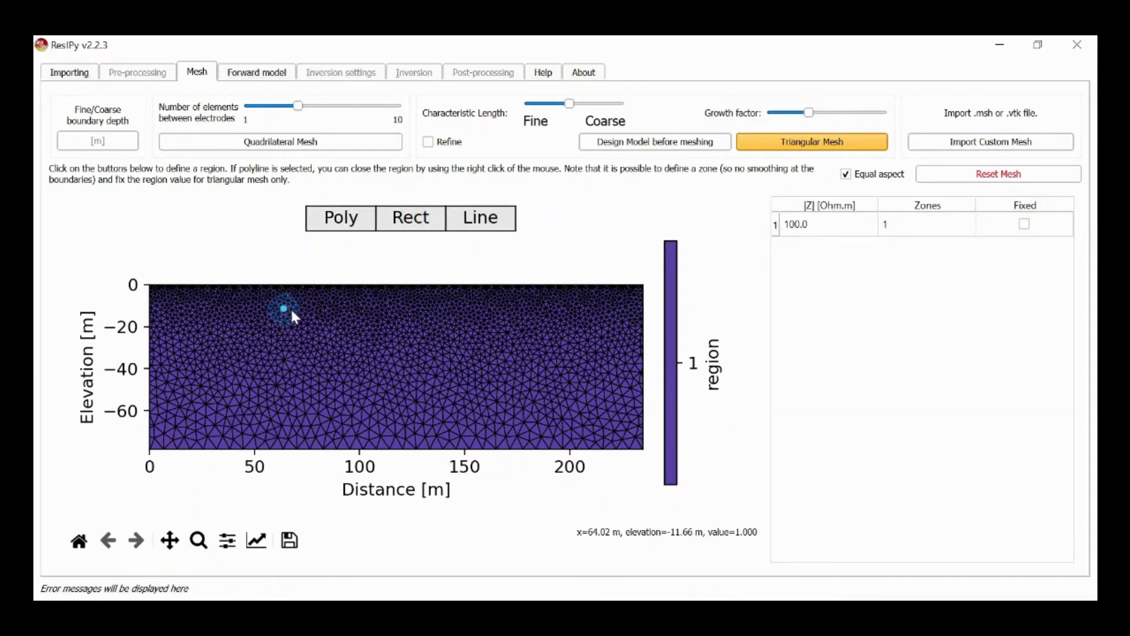
left_click_drag(283, 308, 446, 395)
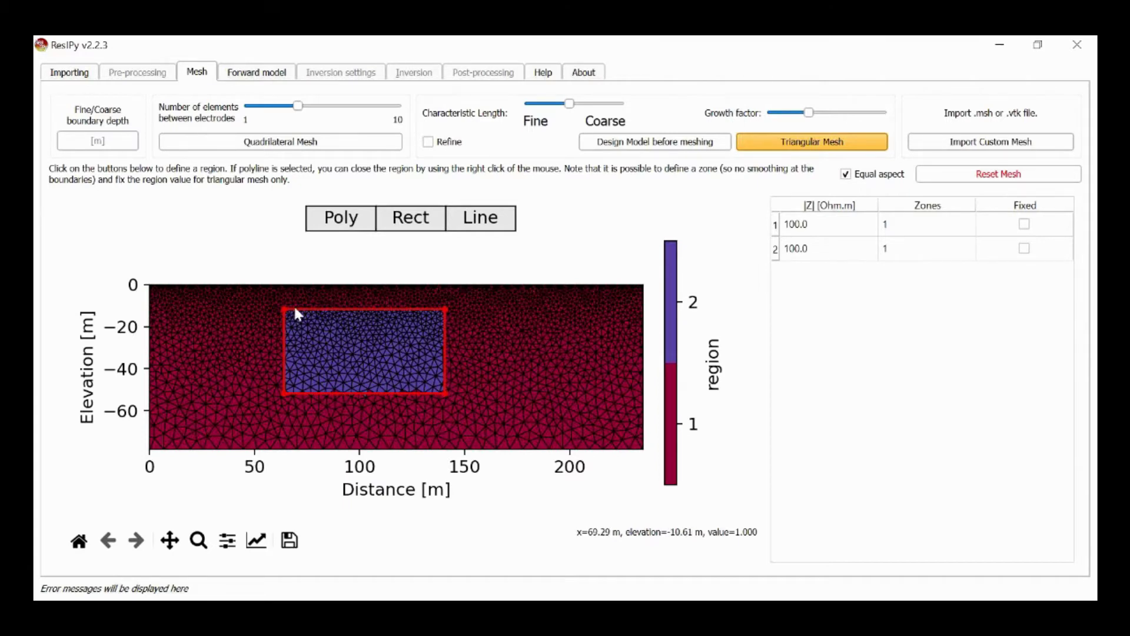
left_click(409, 222)
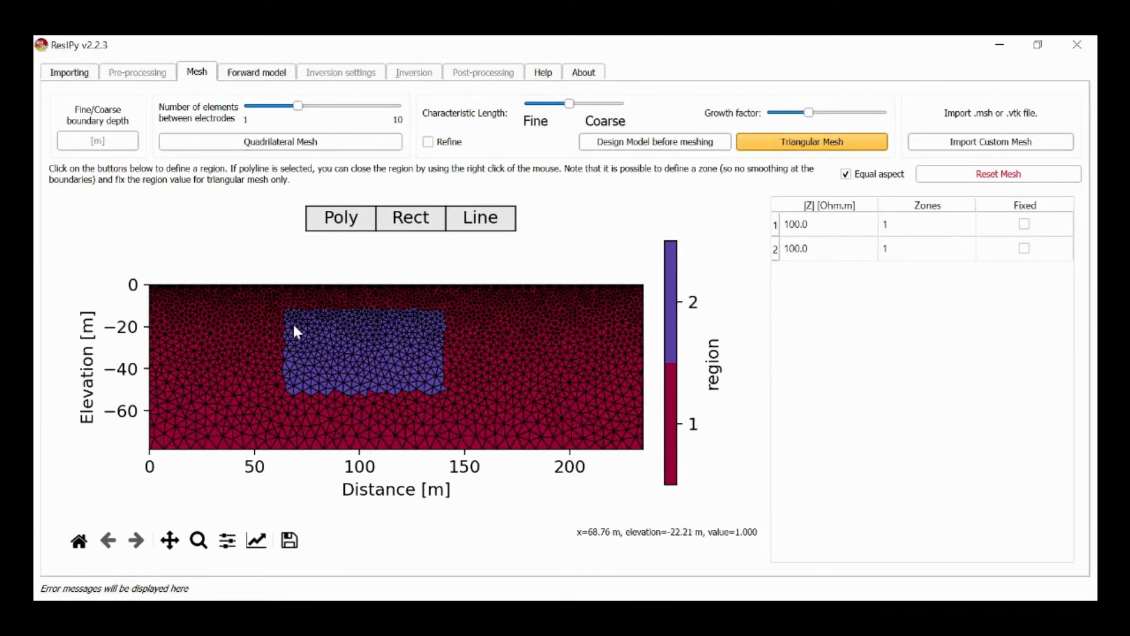
- Clear the mesh and trace a six-vertex polygon anomaly around 38–82 m, 15–55 m deep
left_click(694, 145)
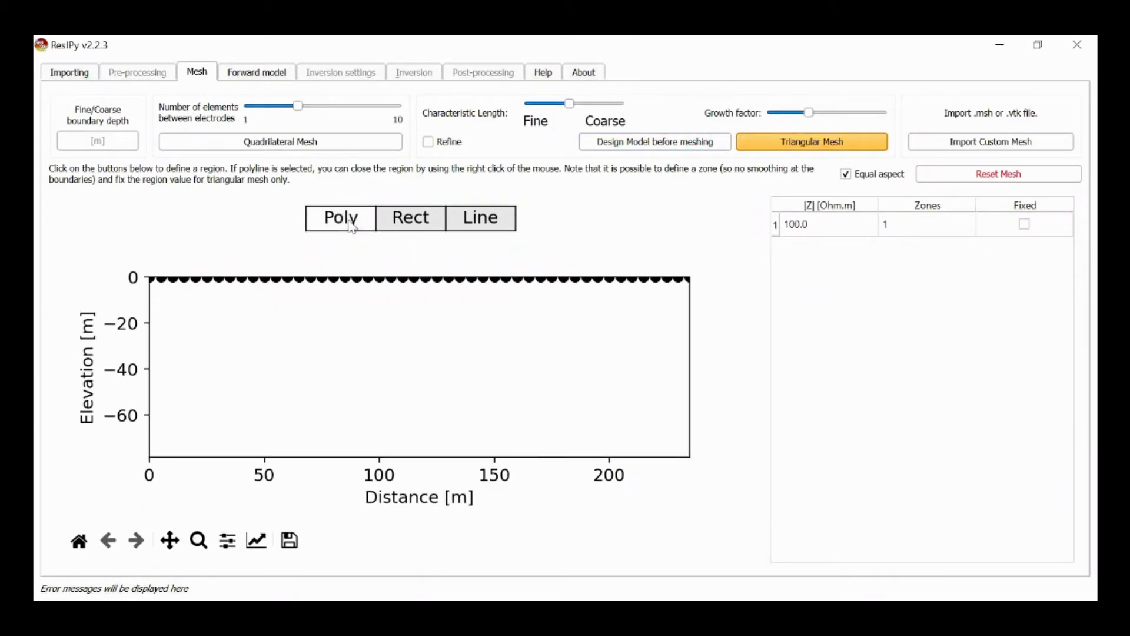
left_click(250, 321)
left_click(318, 310)
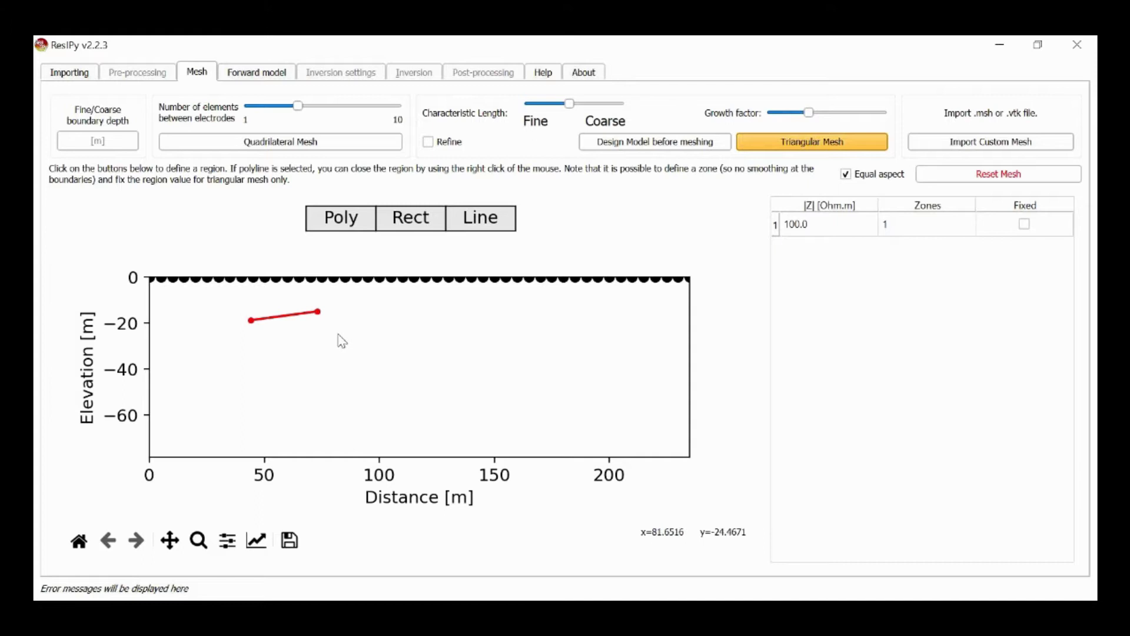
left_click(337, 333)
left_click(339, 376)
left_click(280, 404)
left_click(237, 366)
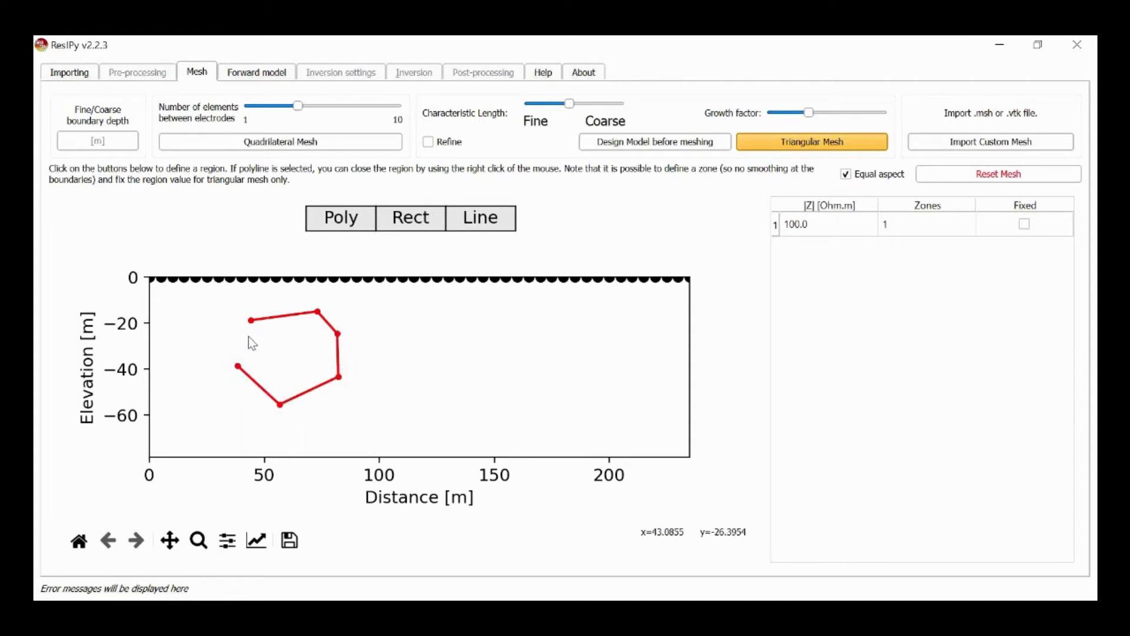
left_click(250, 321)
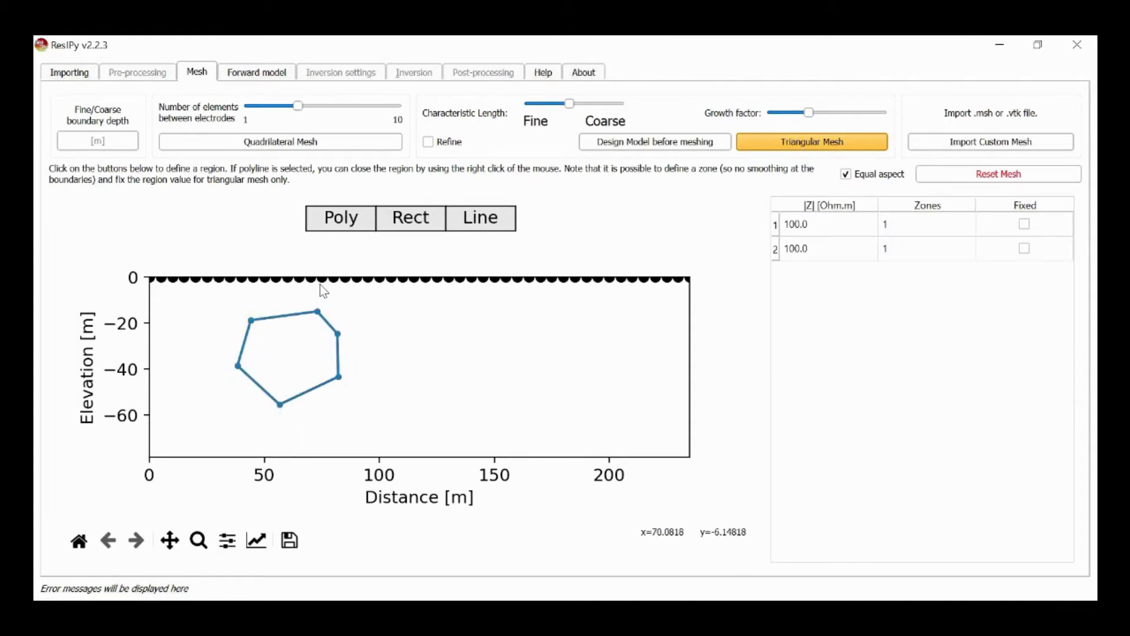
- Add a rectangle about 130–190 m along, 20–47 m deep, and triangular-mesh the model
left_click(420, 218)
left_click_drag(453, 326, 588, 385)
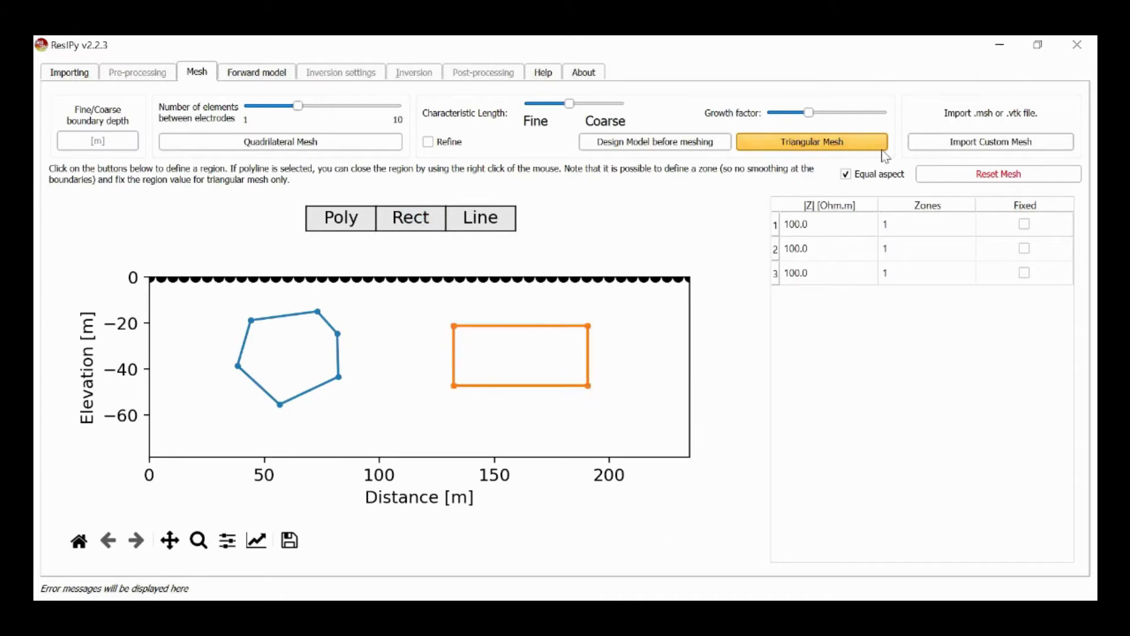
left_click(837, 145)
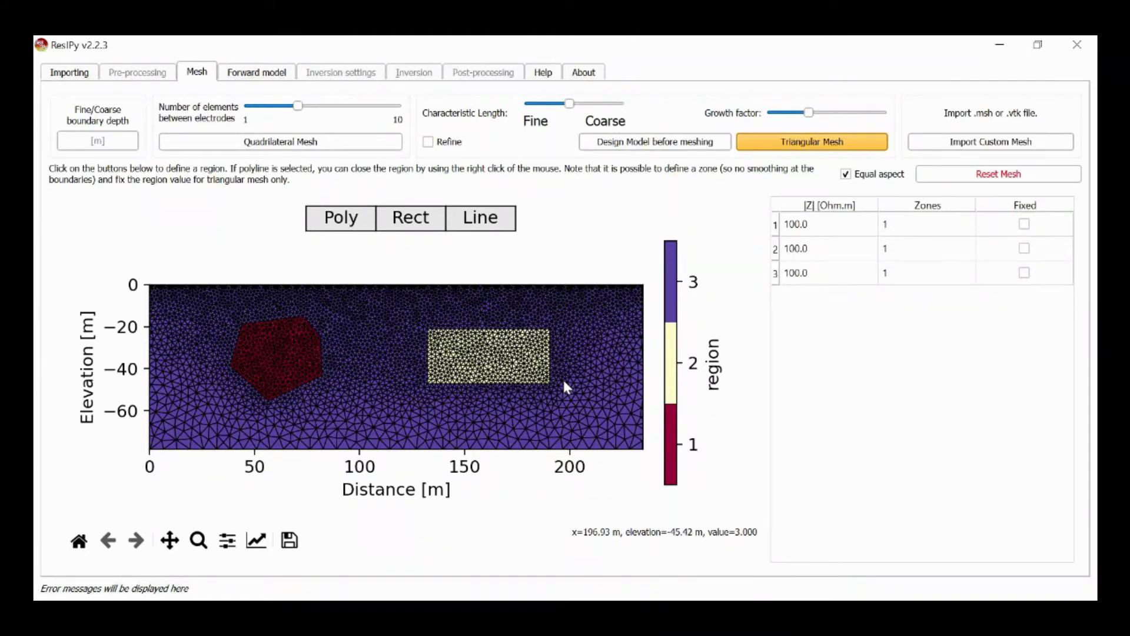
- Clear the mesh and draw a rectangle from about 45 m, 8 m deep down to 75 m
left_click(642, 146)
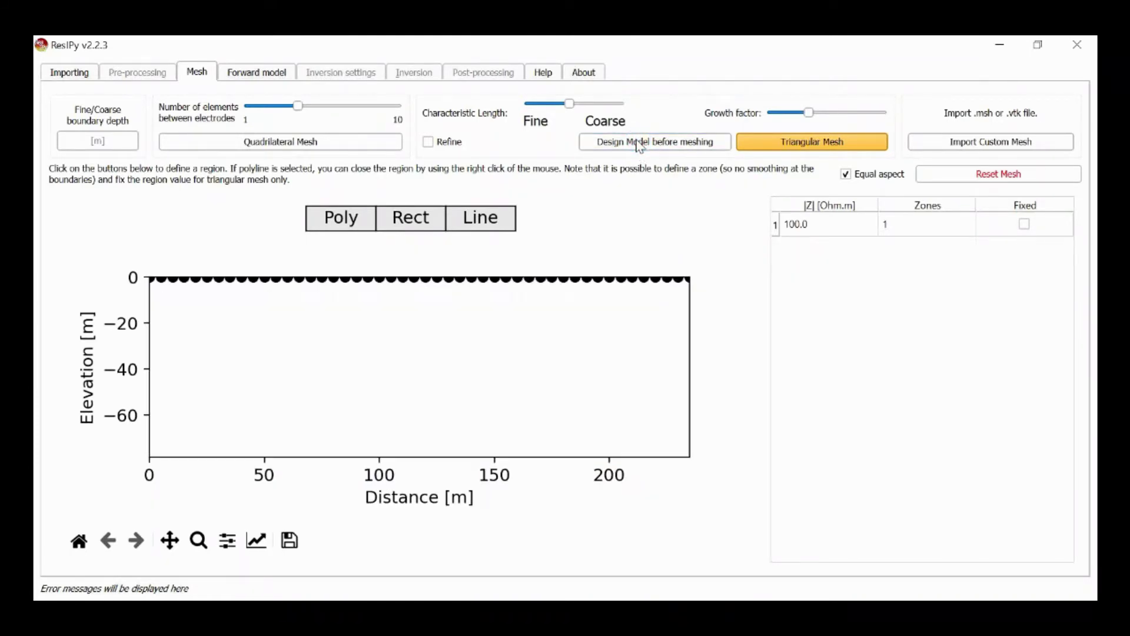
left_click(419, 226)
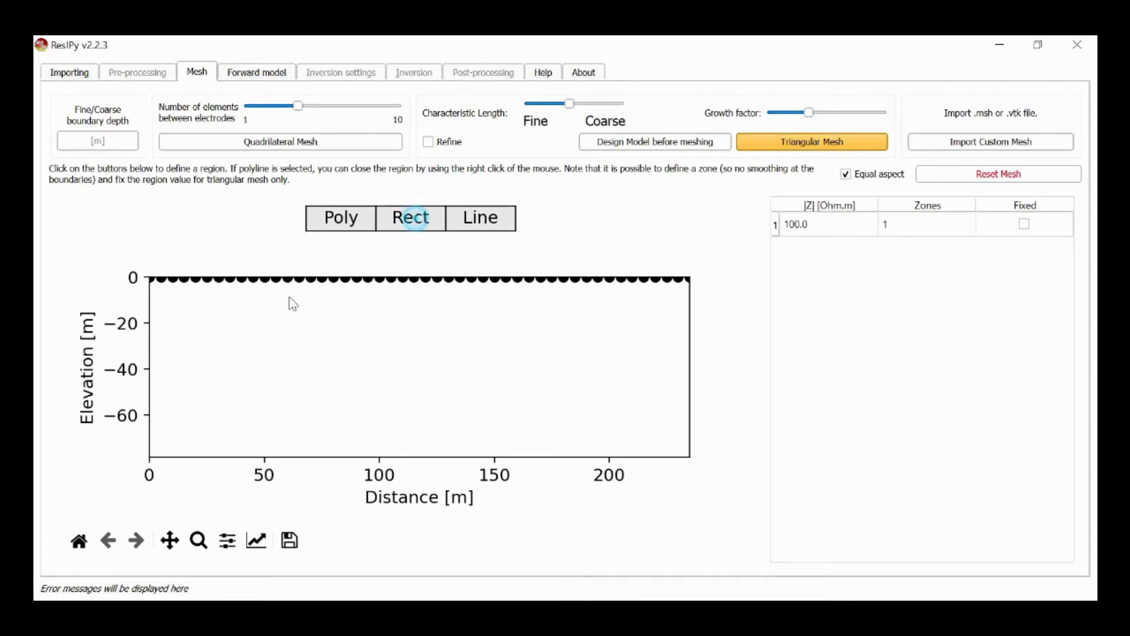
left_click(252, 294)
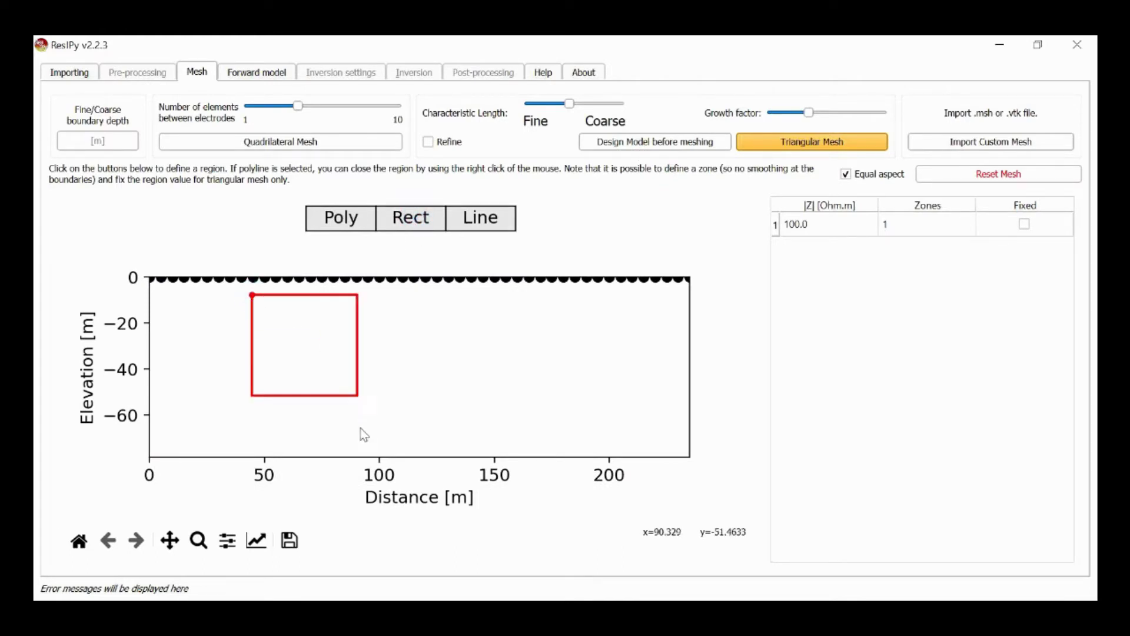
left_click(364, 452)
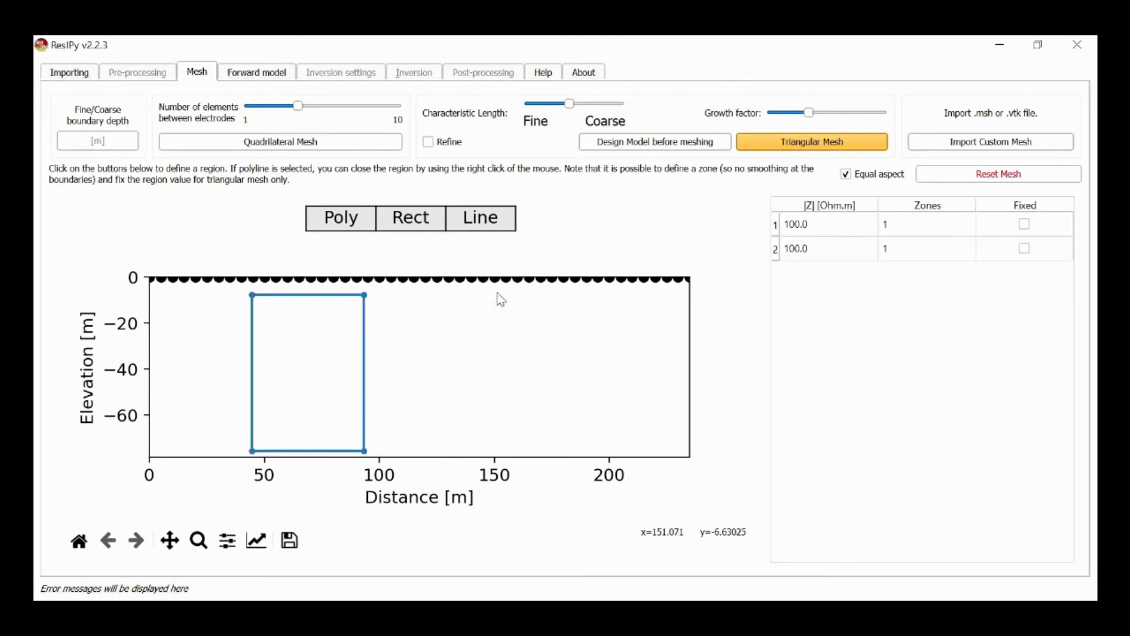
- Draw a second rectangle spanning about 147–195 m, 9–75 m deep, and remesh
left_click(429, 219)
left_click(487, 298)
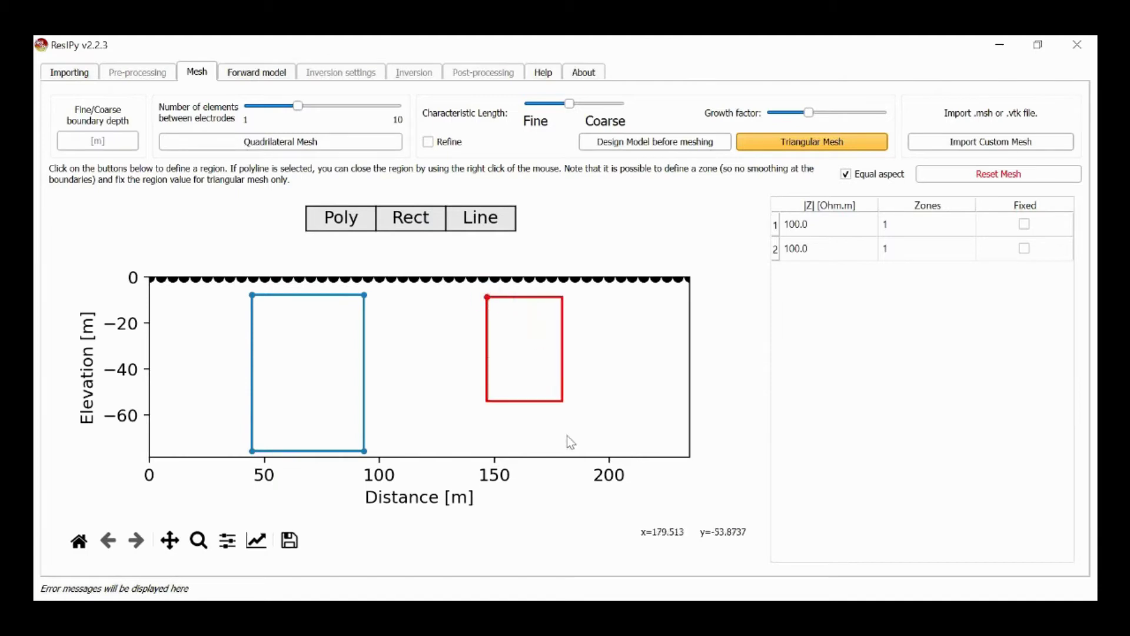
left_click(599, 453)
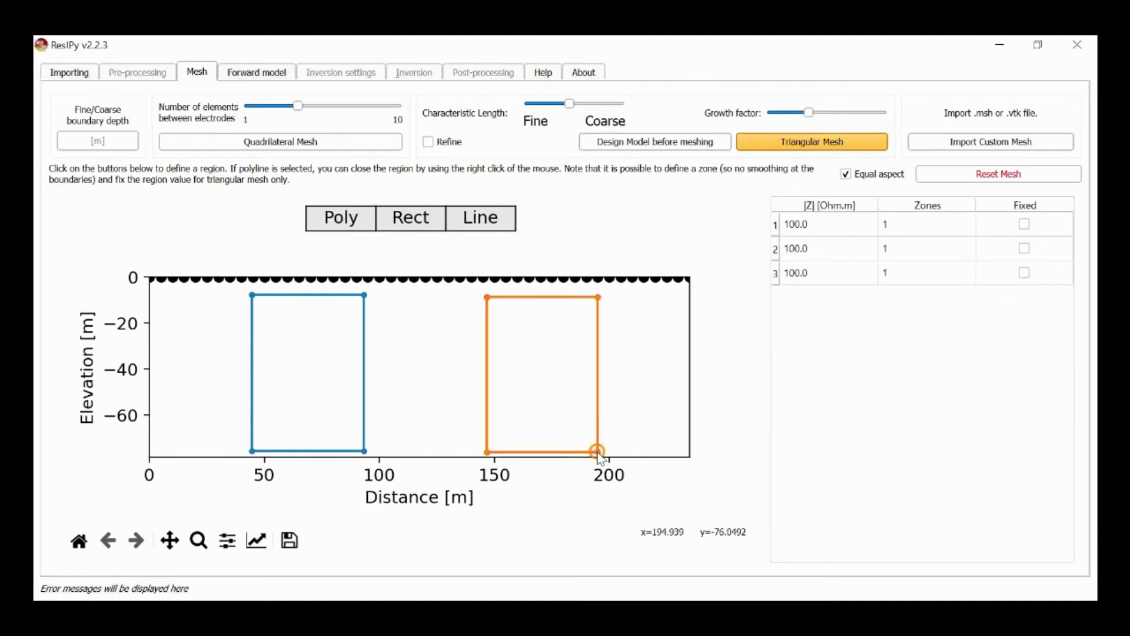
left_click(784, 142)
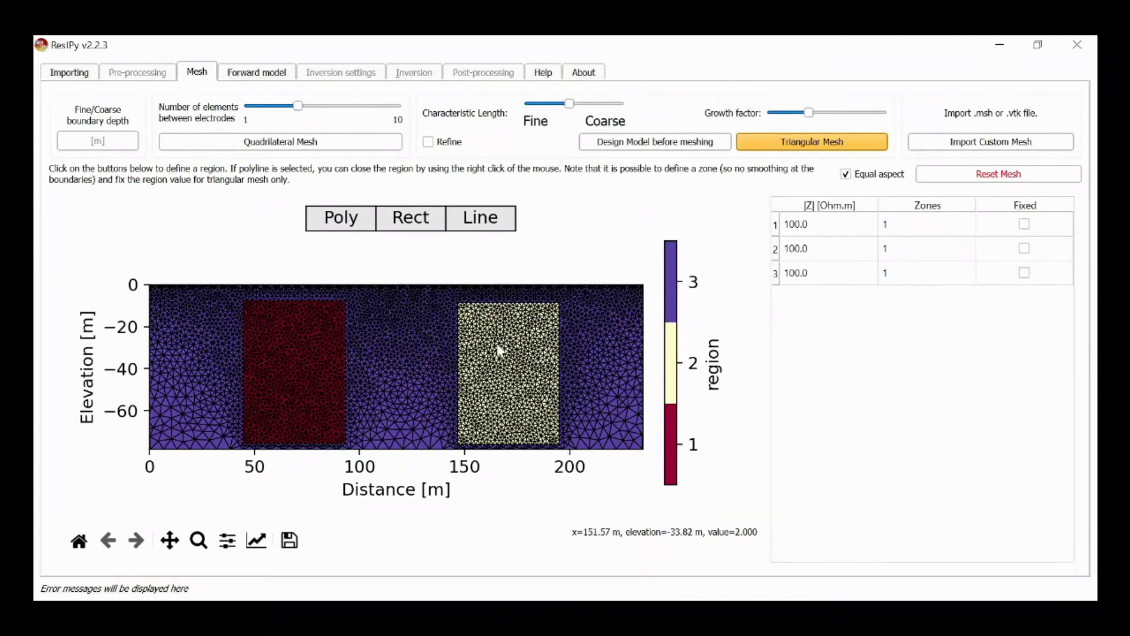
- Enter 10 Ω·m for region 1 and 1000 Ω·m for region 2 in the region table
left_click(801, 227)
type("10")
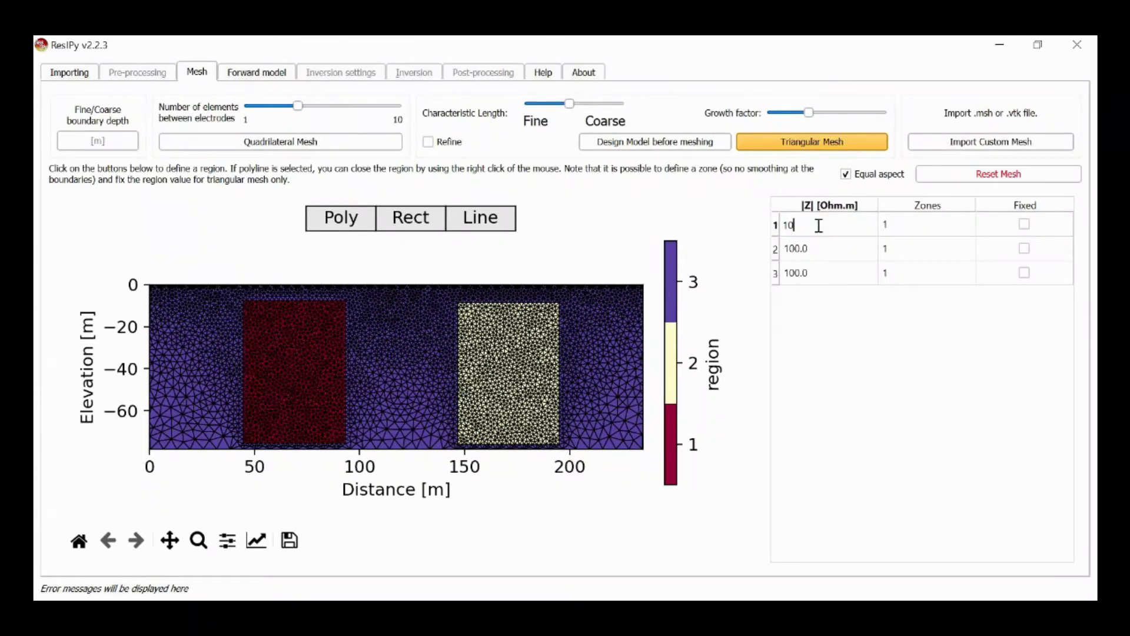
key("Tab")
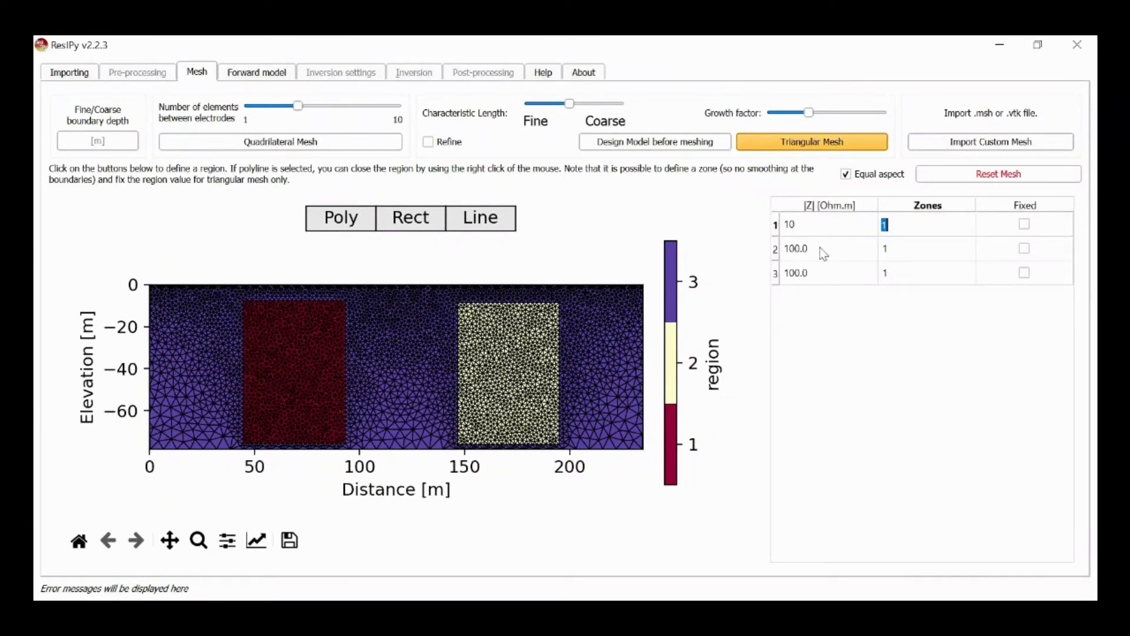
left_click(808, 253)
type("1000")
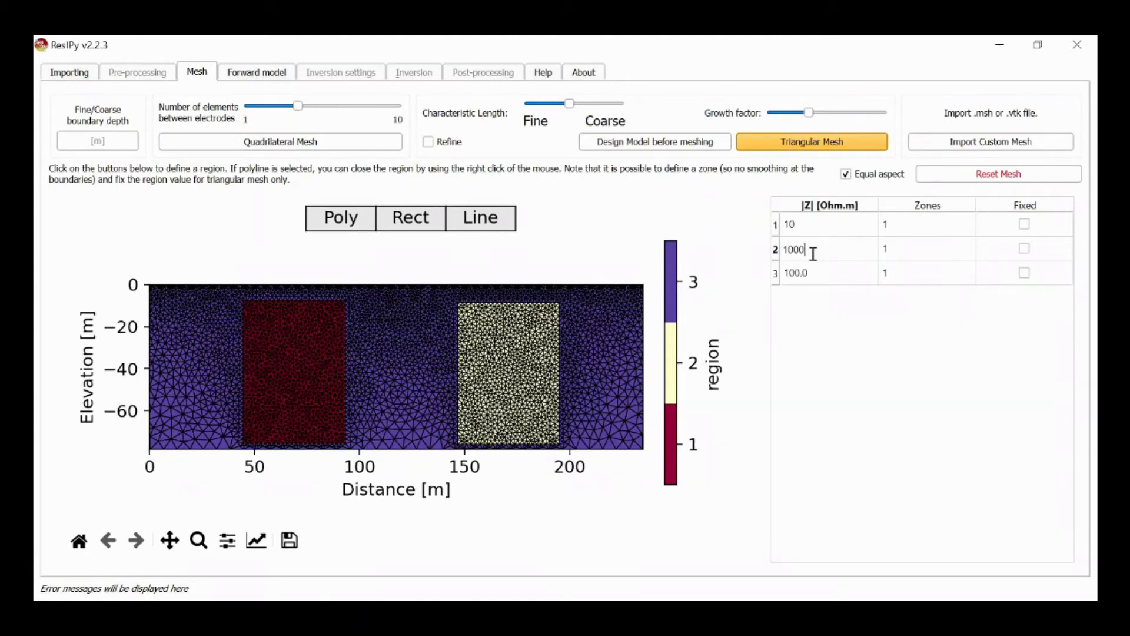
key("Tab")
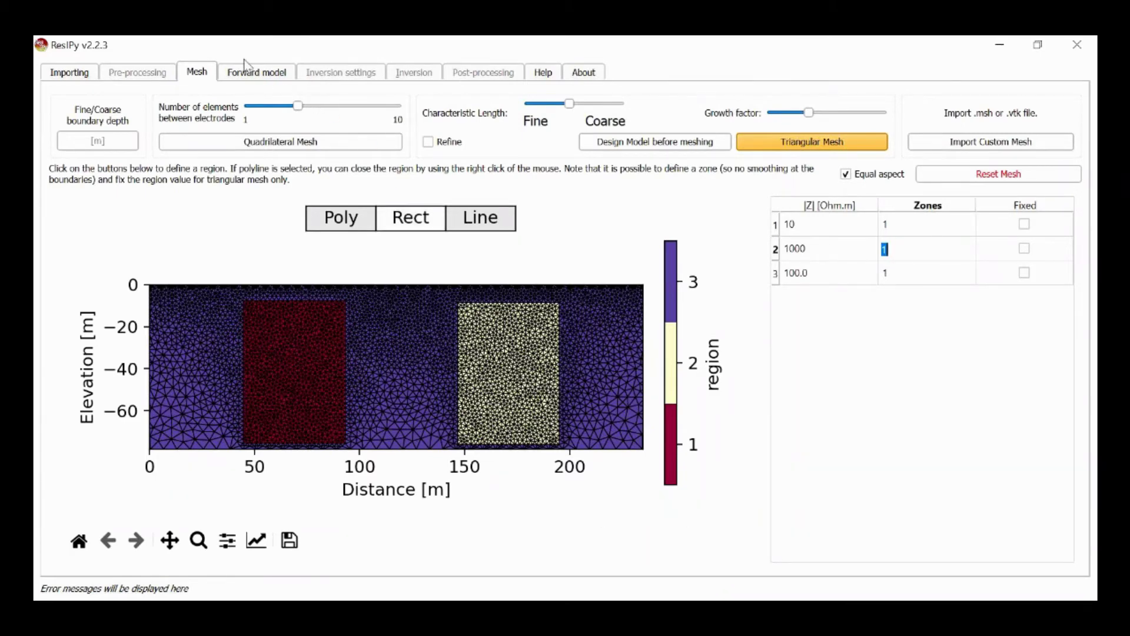
- On the forward model page, add two trial Wenner sequences, then remove them
left_click(253, 76)
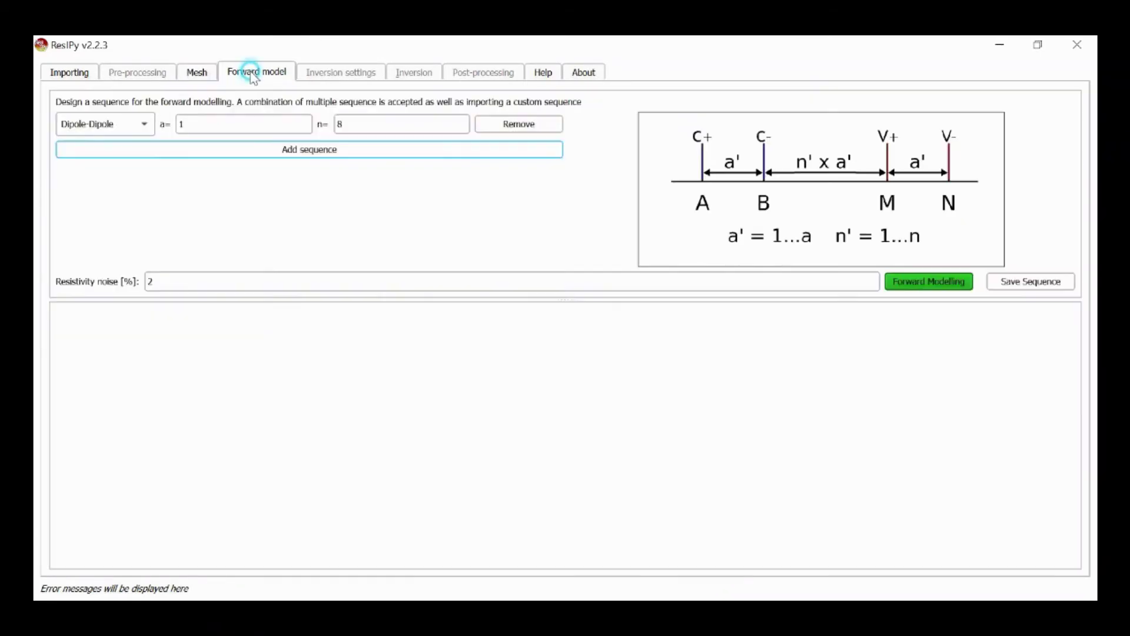
left_click(220, 151)
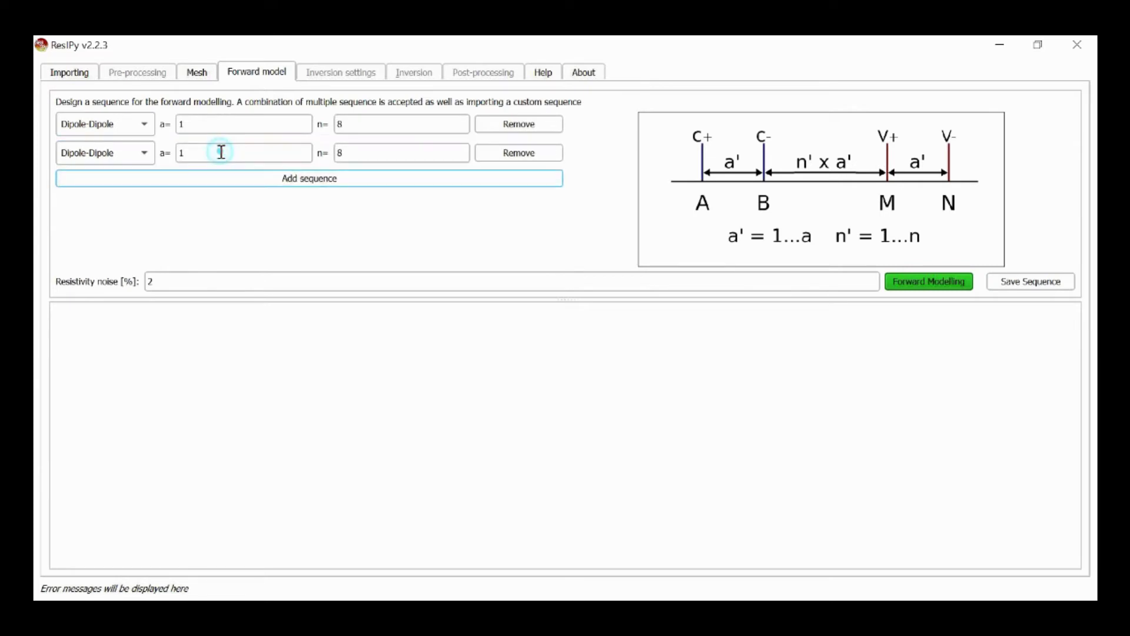
left_click(139, 157)
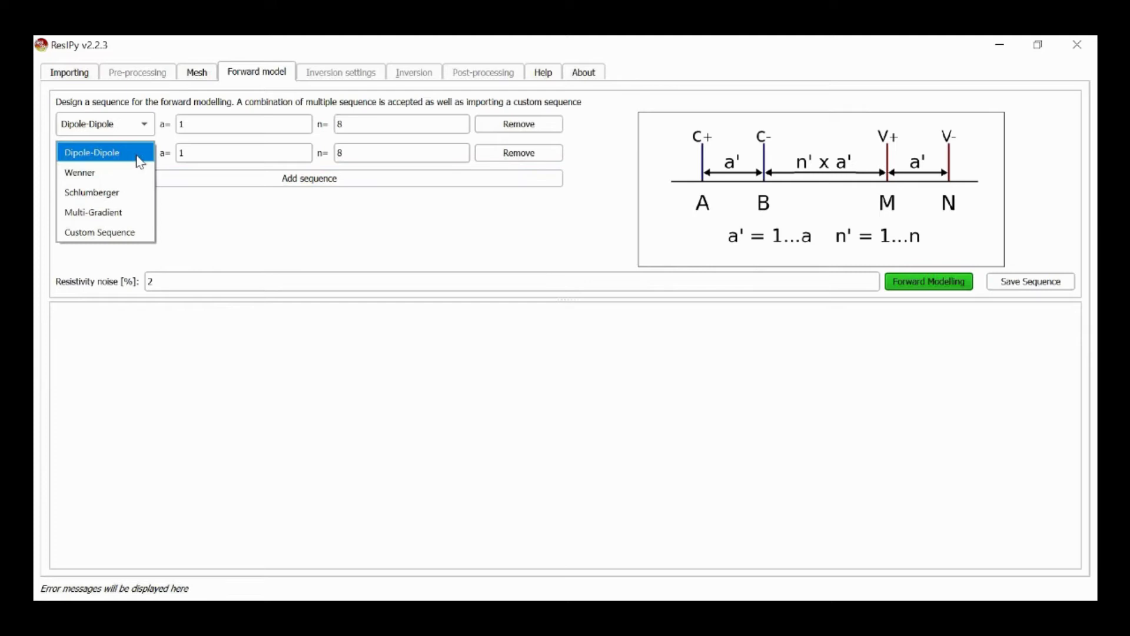
left_click(139, 172)
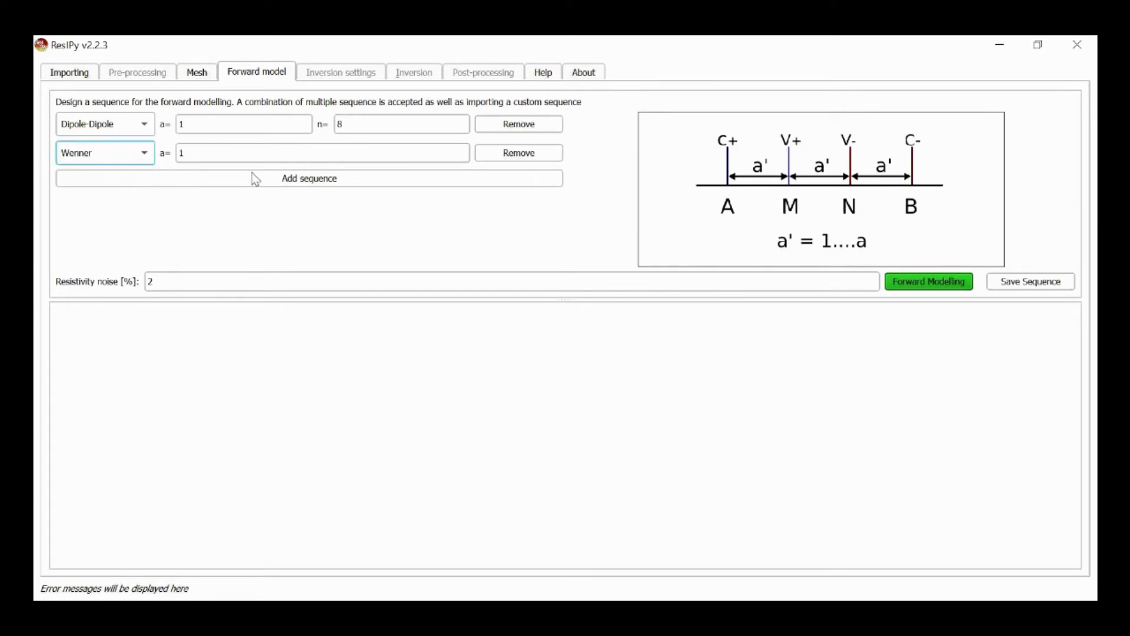
left_click(285, 179)
left_click(142, 184)
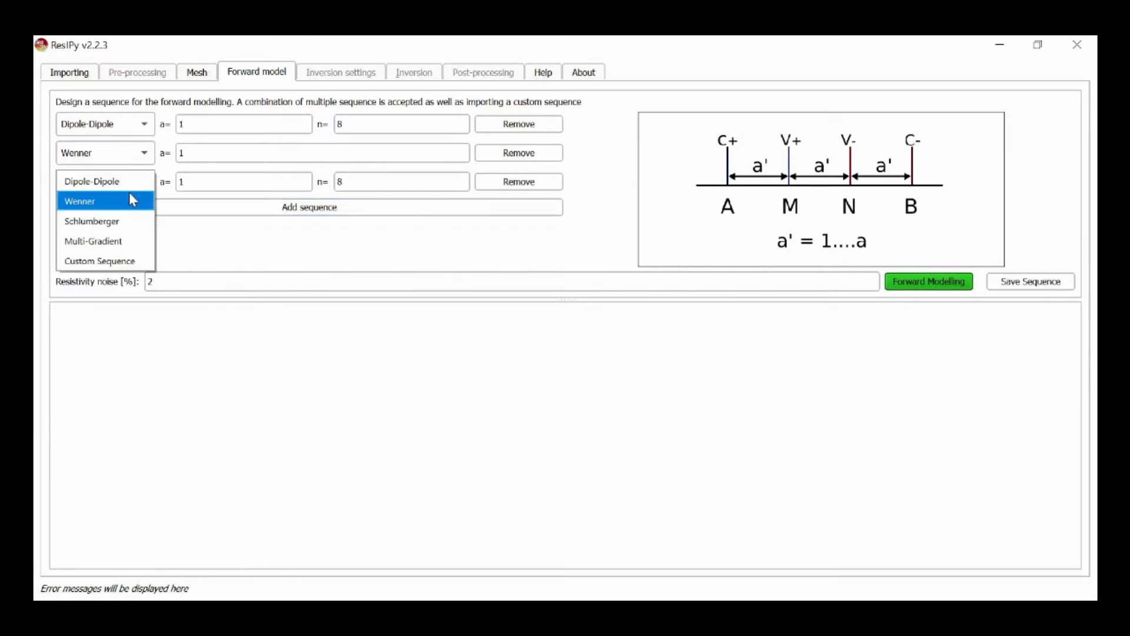
left_click(129, 194)
double_click(181, 181)
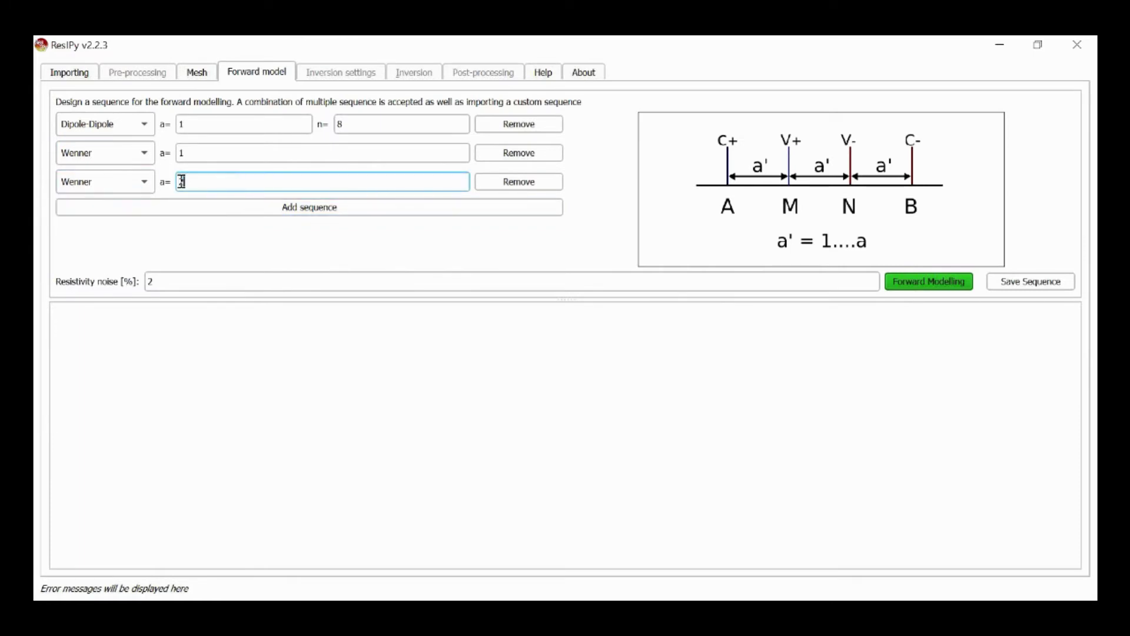
type("2")
key("Tab")
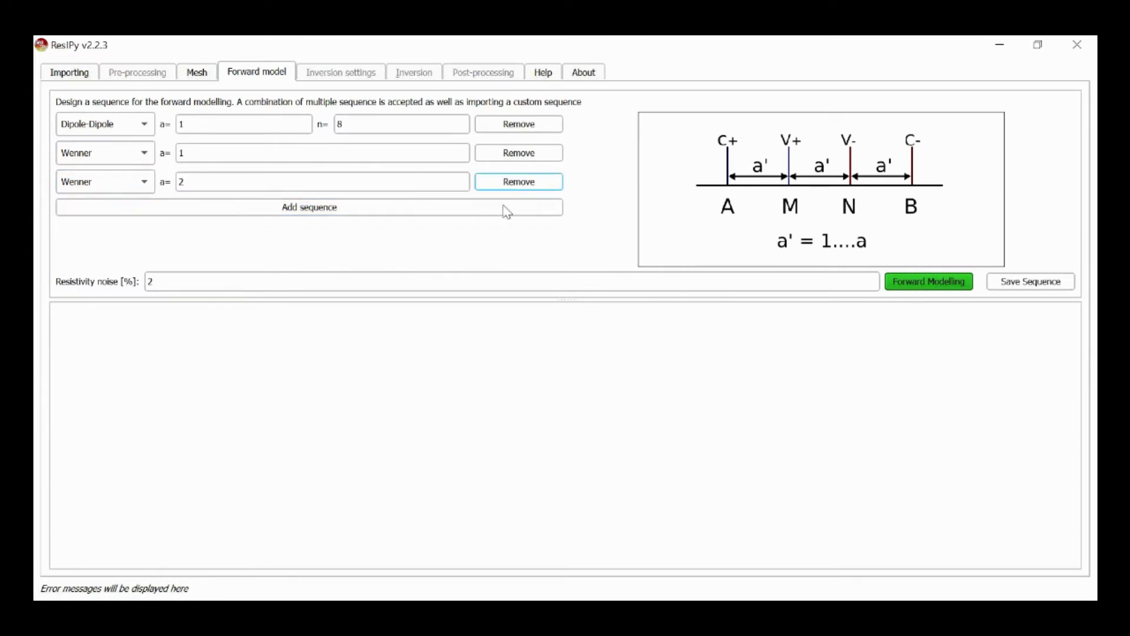
left_click(517, 181)
left_click(518, 153)
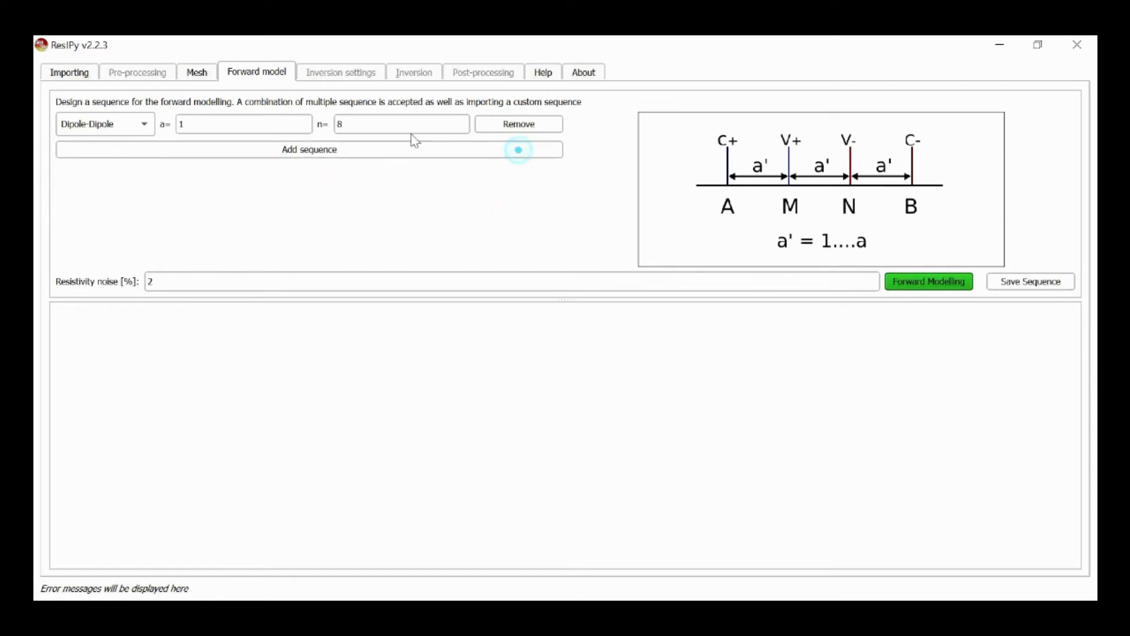
- Set the dipole-dipole sequence to a=2 with n=8, keeping 2% resistivity noise
left_click(199, 121)
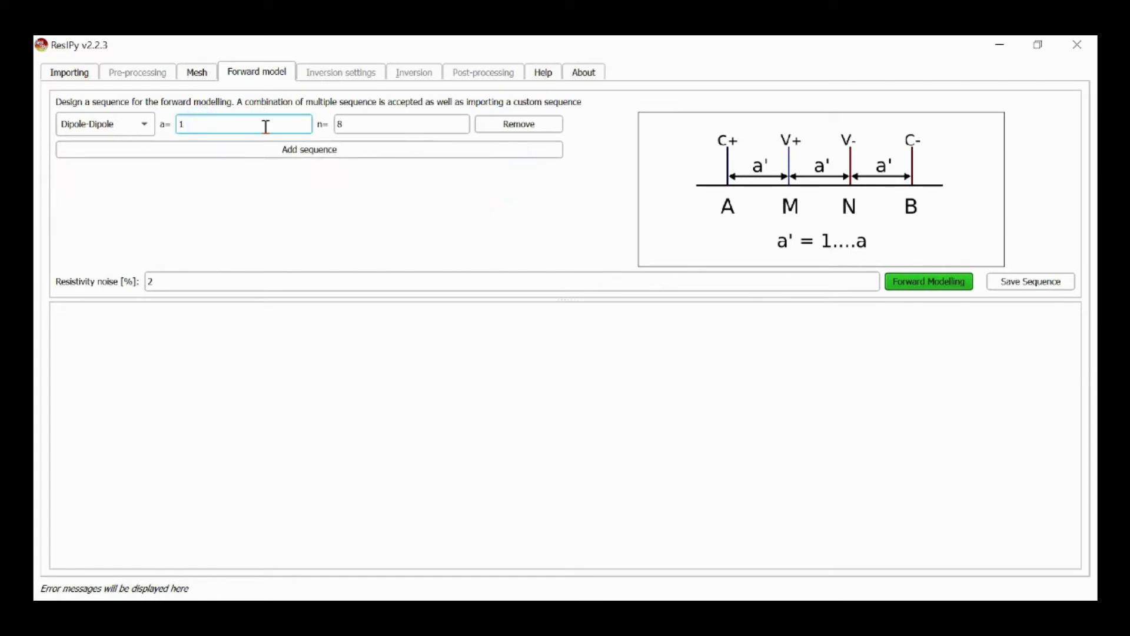
key("BackSpace")
type("2")
key("Tab")
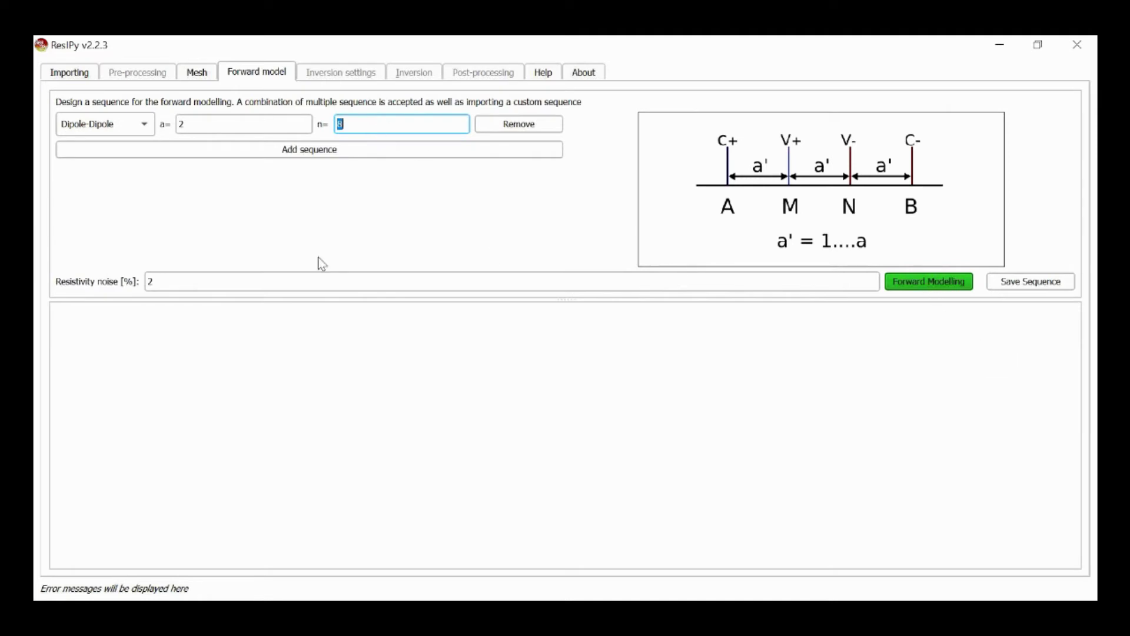
left_click_drag(176, 283, 145, 287)
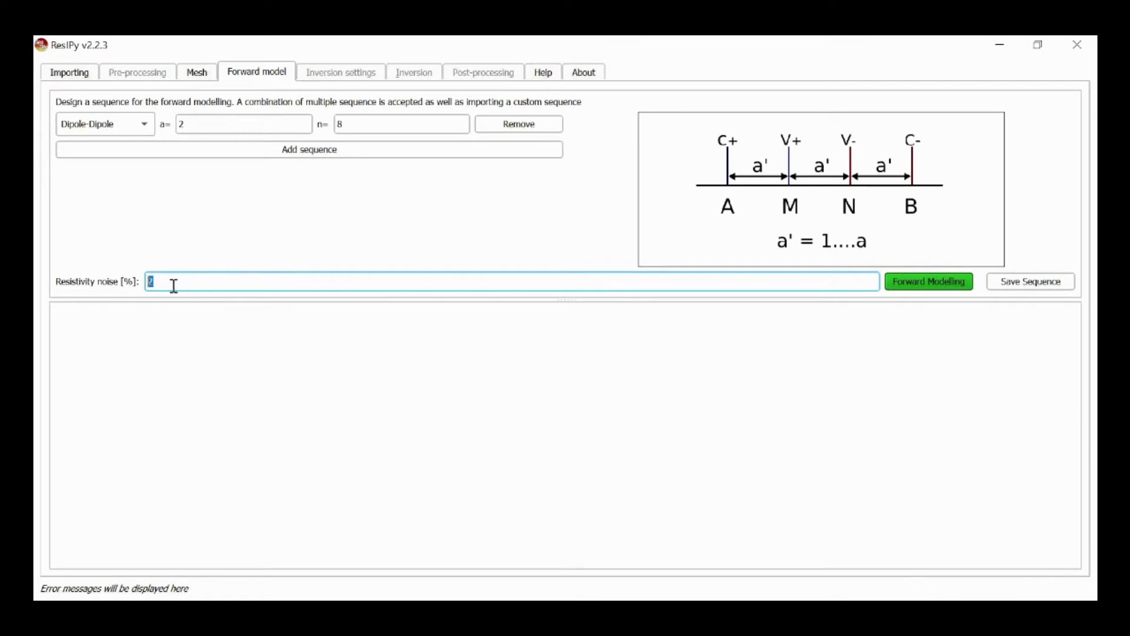
- Run the forward model on 280 quadrupoles and show the pseudo section as filled contours
left_click(938, 284)
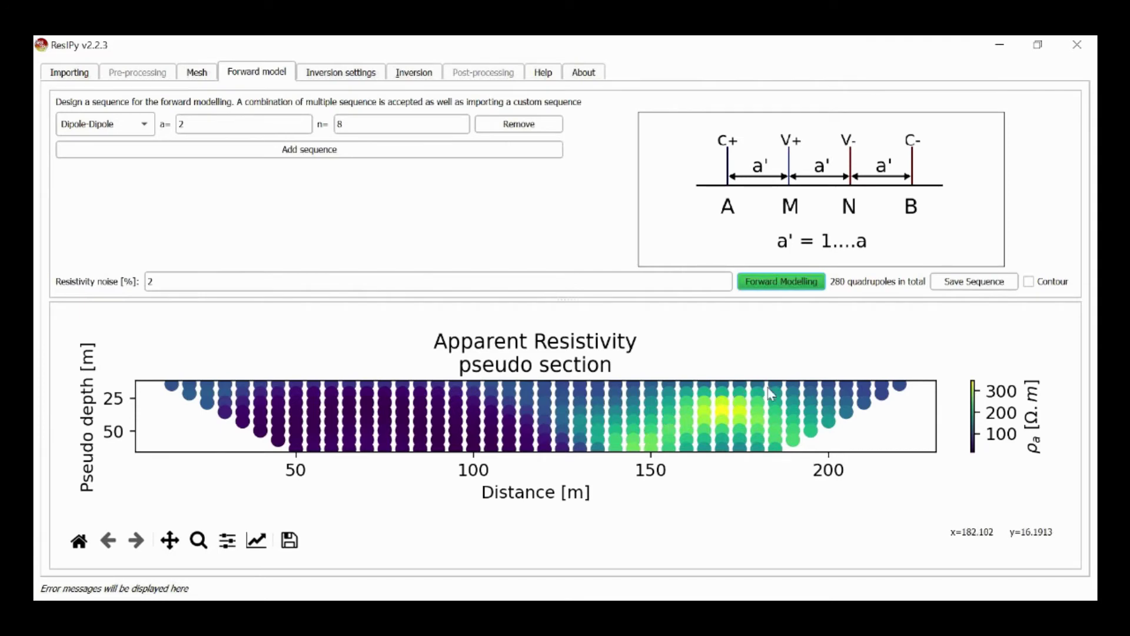
left_click(1029, 283)
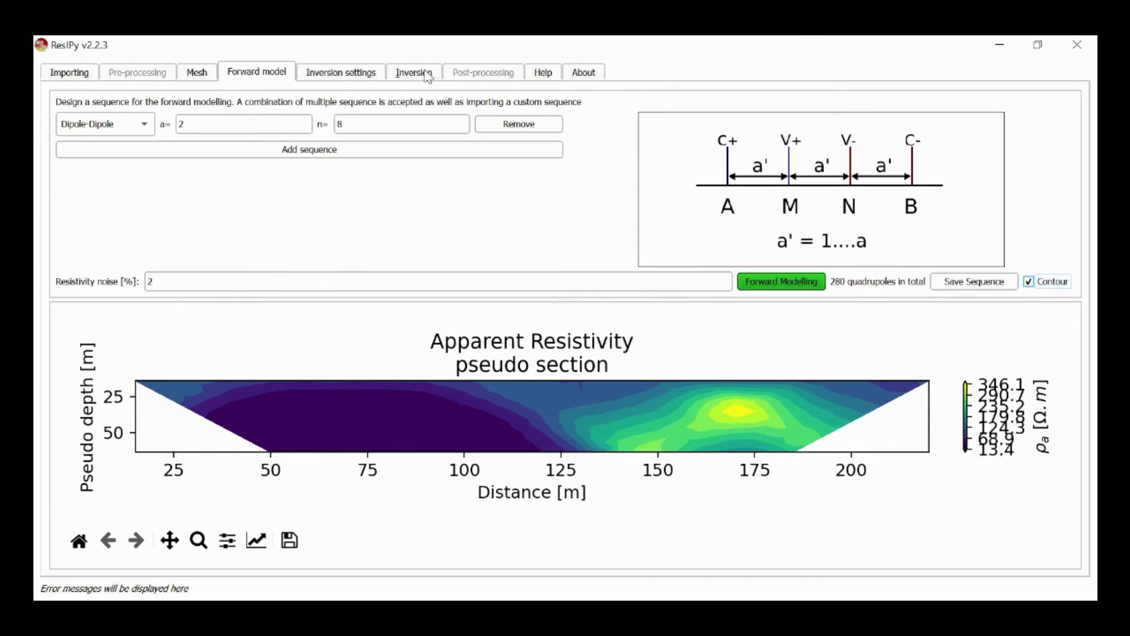
- Change a_wgt from 0.01 to 0 in the General inversion settings, then open the Inversion page
left_click(342, 73)
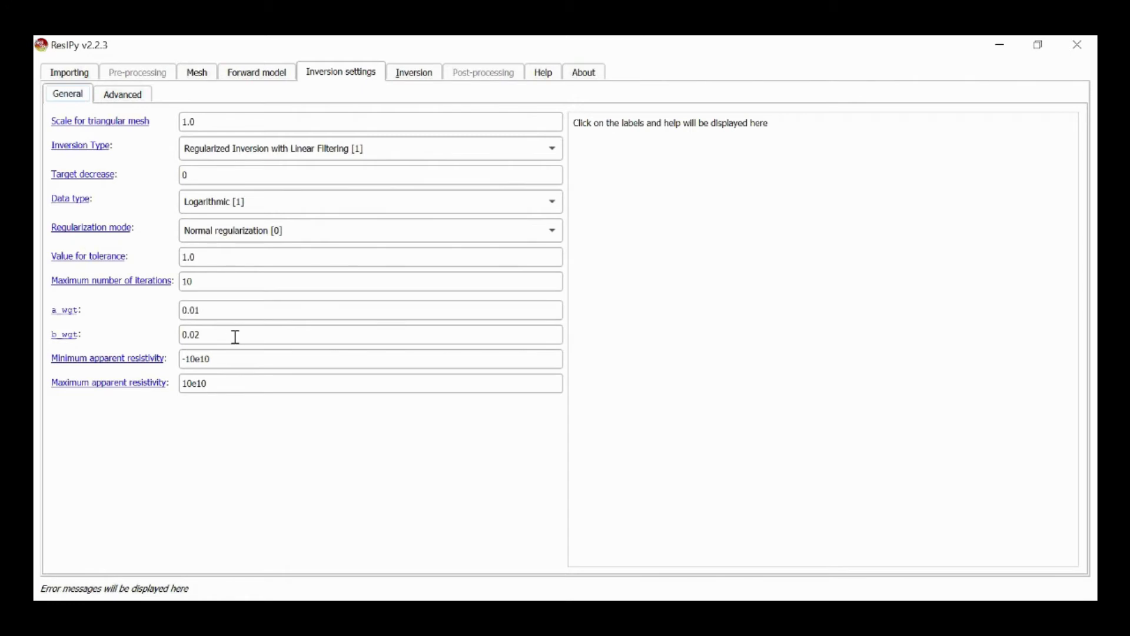
double_click(223, 316)
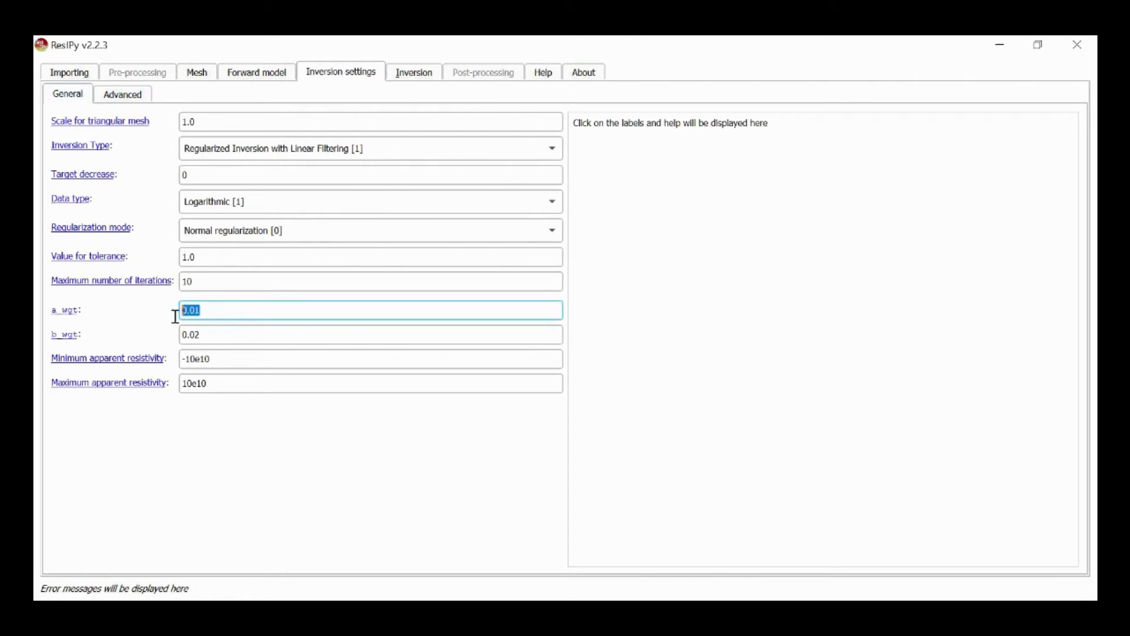
key("BackSpace")
type("0")
key("Tab")
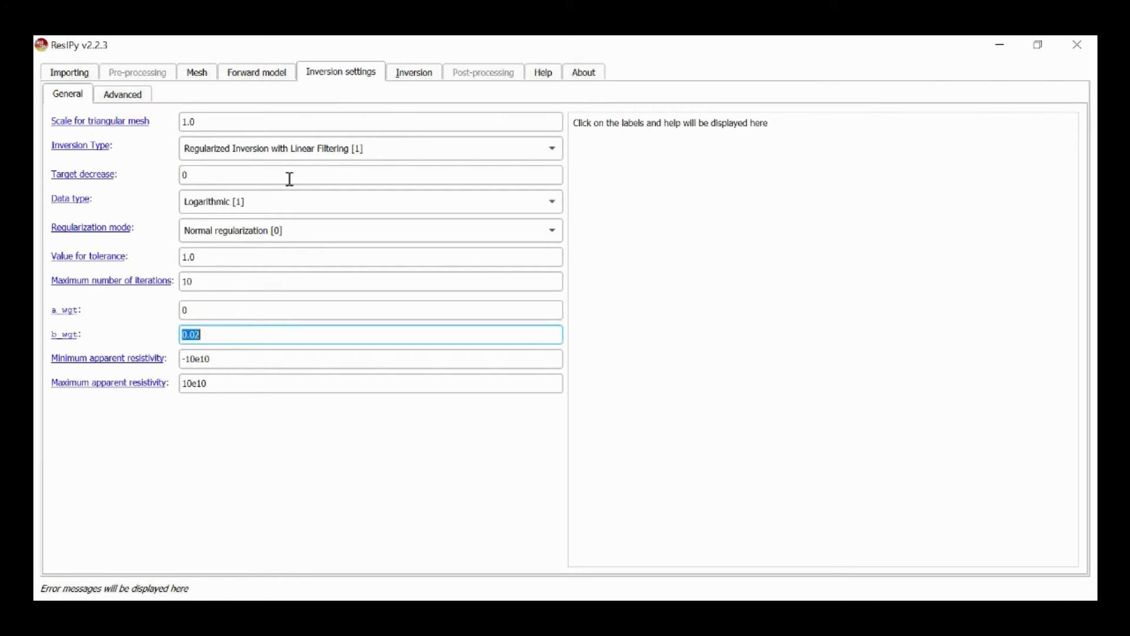
left_click(422, 71)
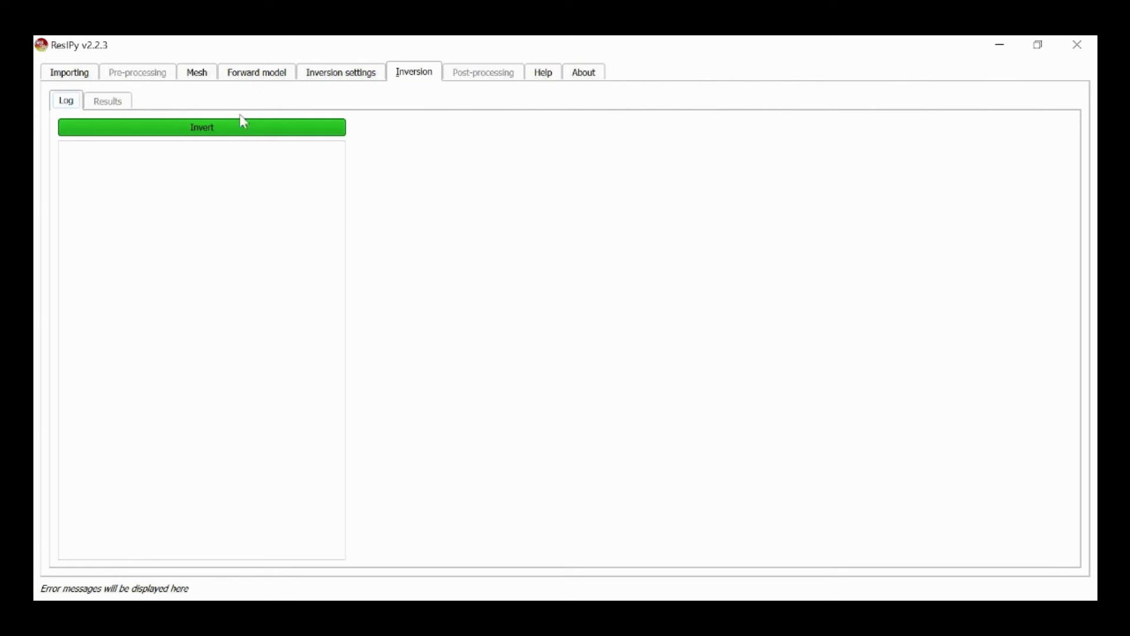
- Invert the data, converging in three iterations at RMS 1.00 to a log10 resistivity section
left_click(191, 134)
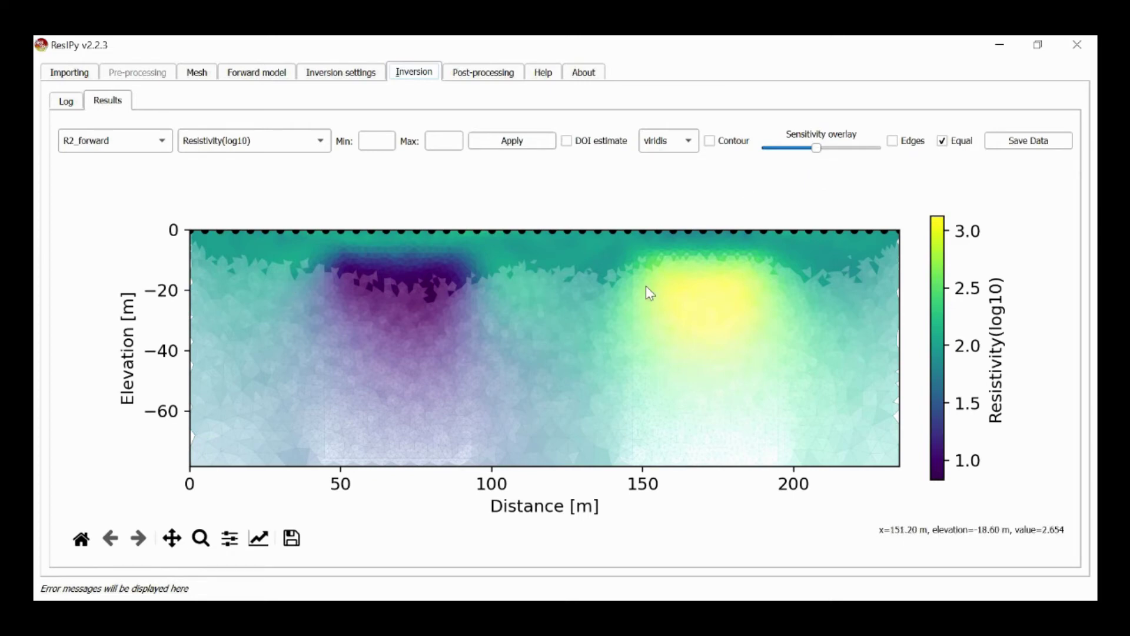
left_click_drag(814, 155, 754, 156)
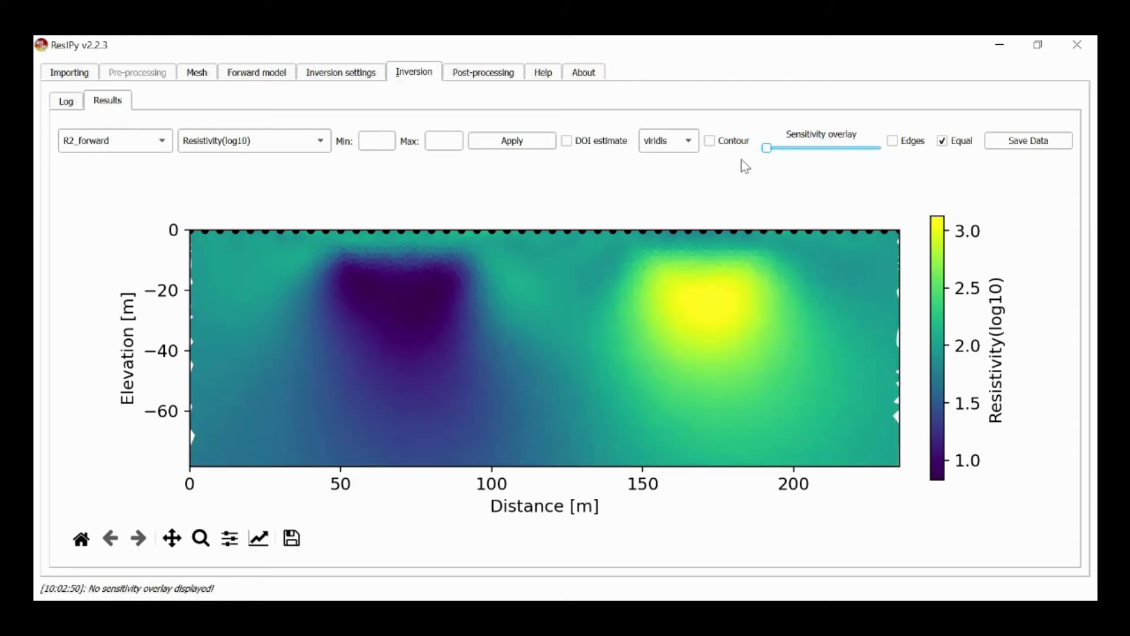
left_click(683, 142)
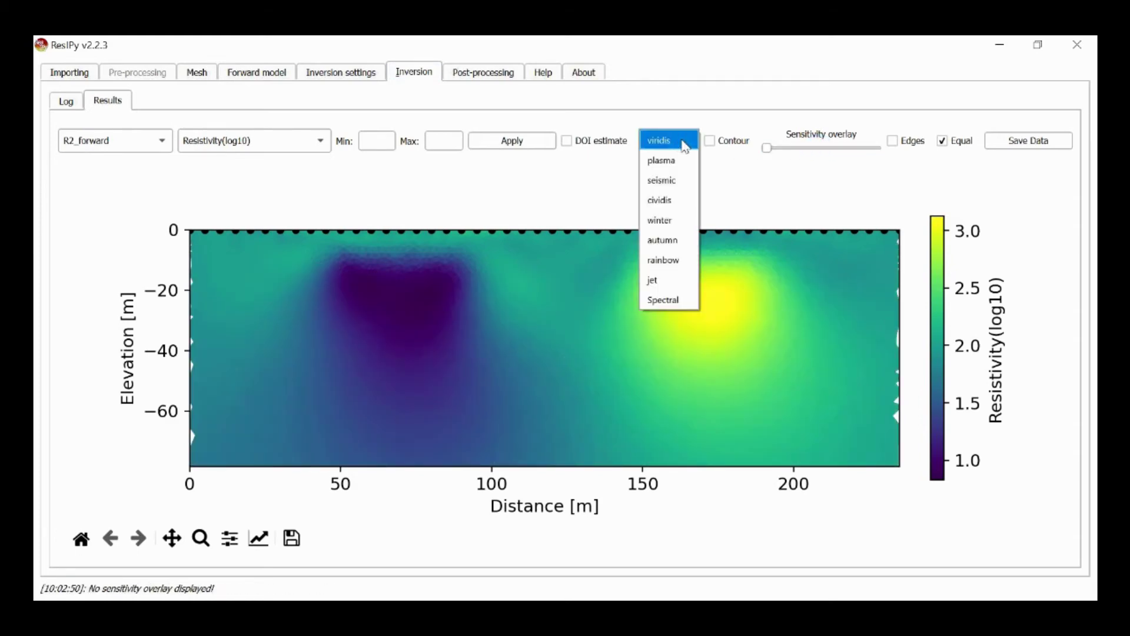
left_click(675, 282)
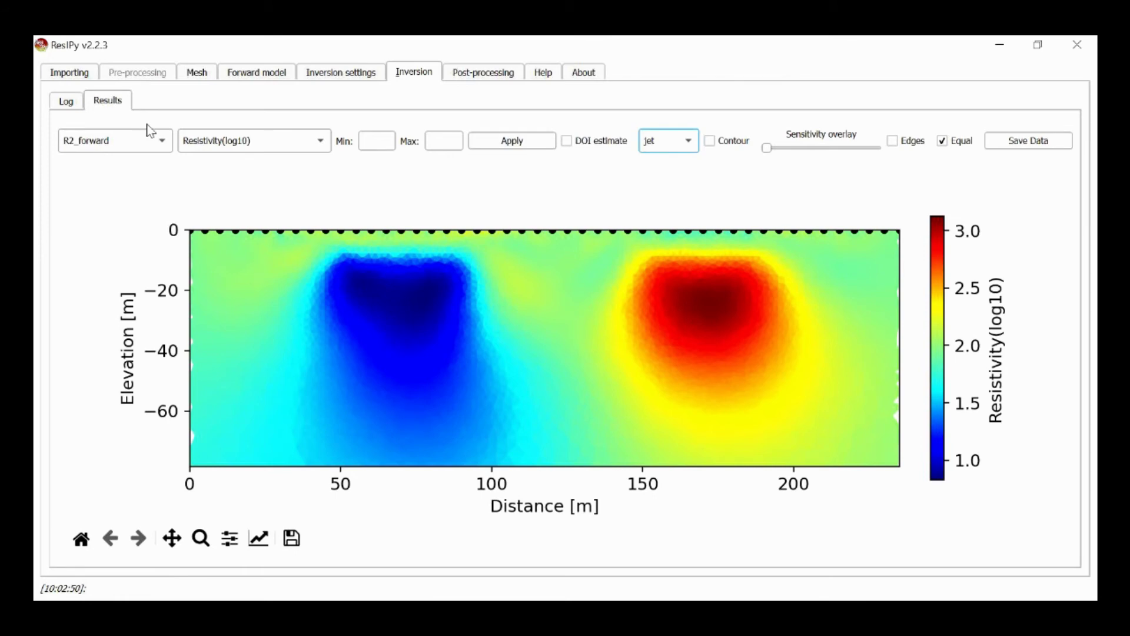
left_click(147, 144)
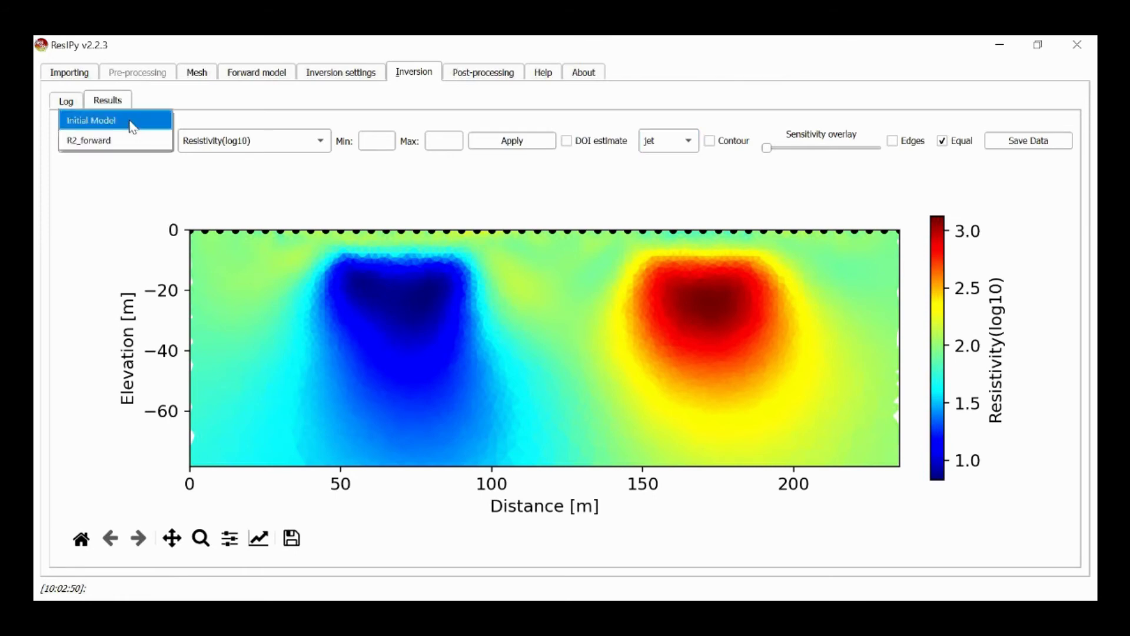
left_click(132, 125)
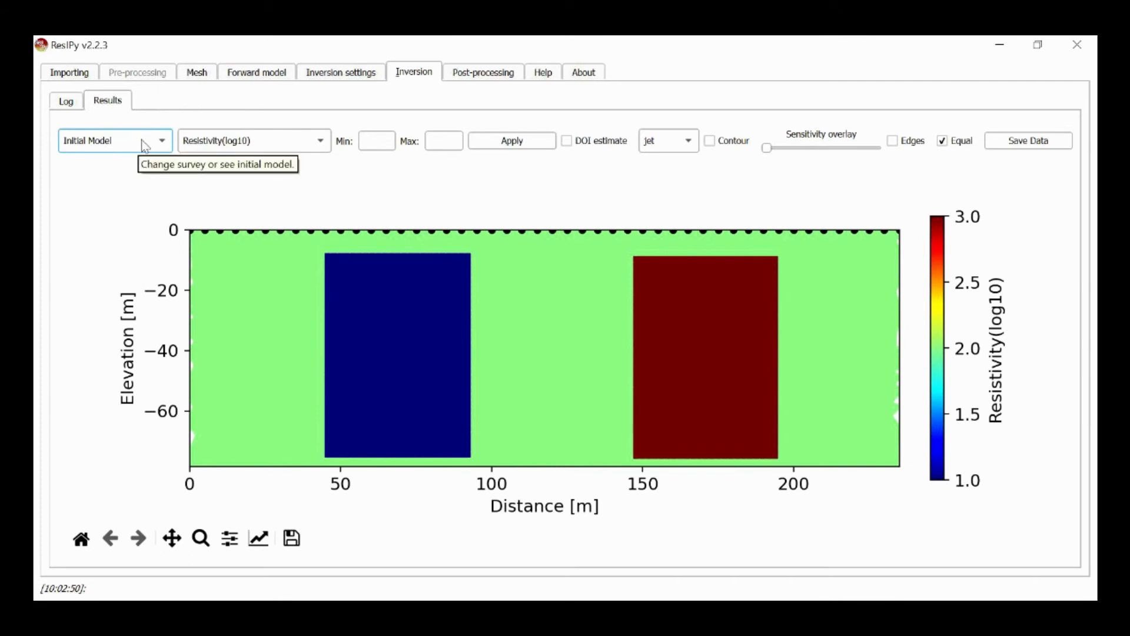
left_click(143, 146)
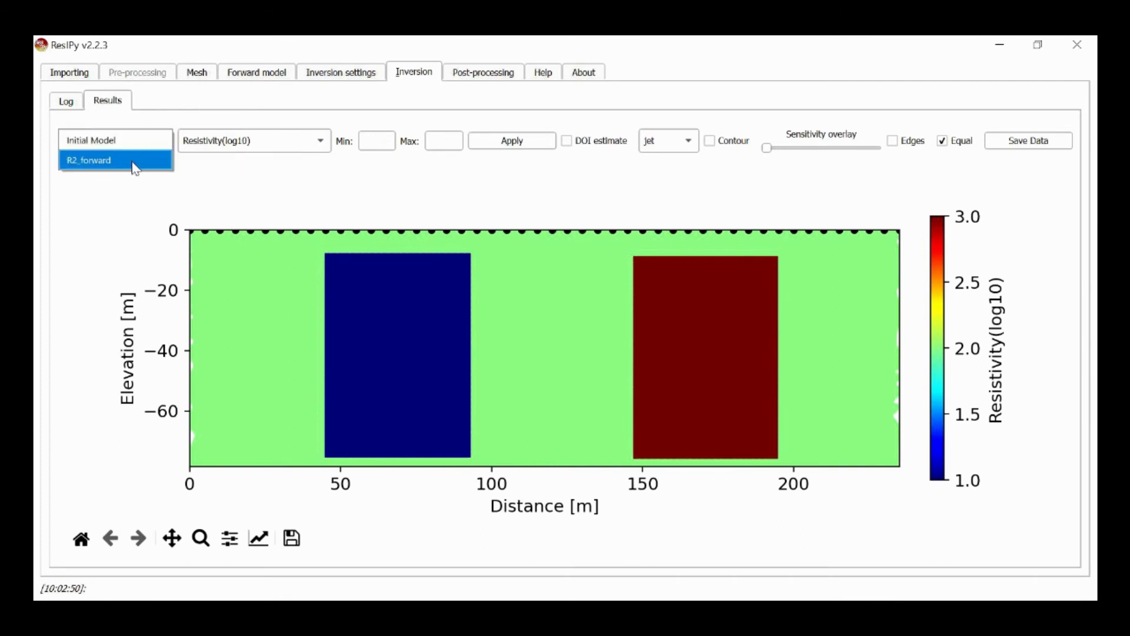
left_click(132, 161)
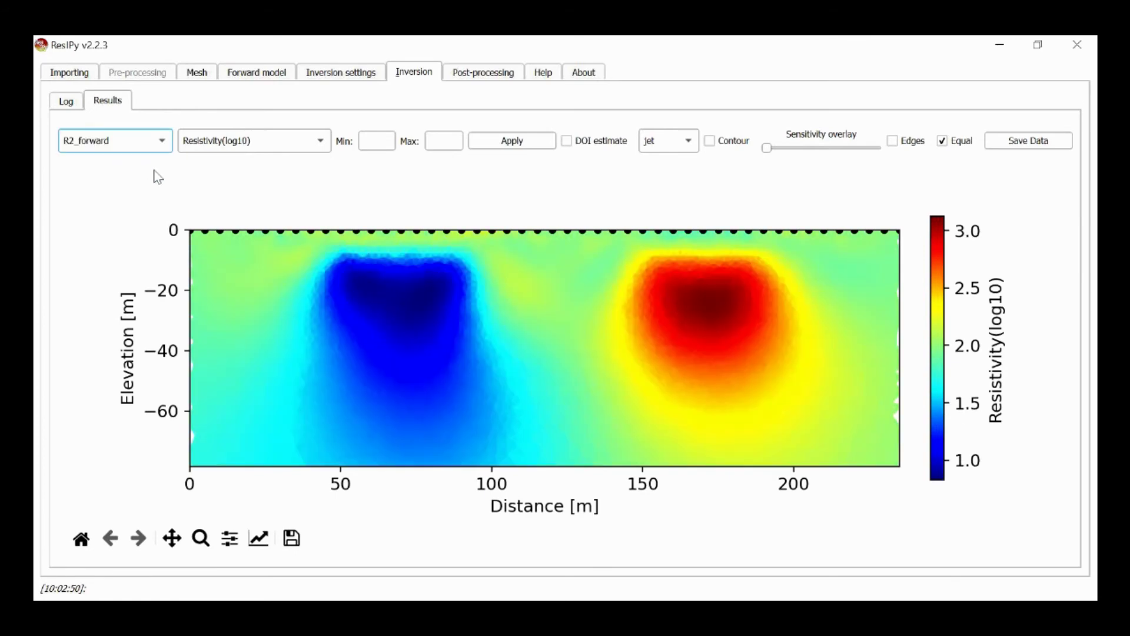
- Set the section's Y-axis bottom limit to -40 so elevation spans -40 to 0 m
left_click(262, 542)
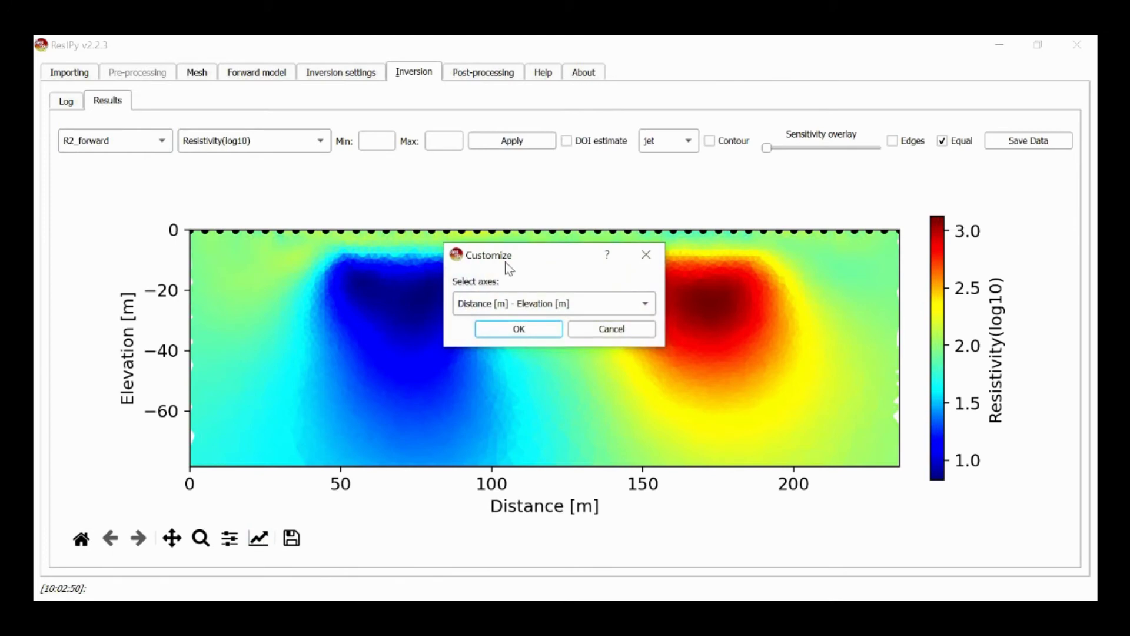
left_click(538, 328)
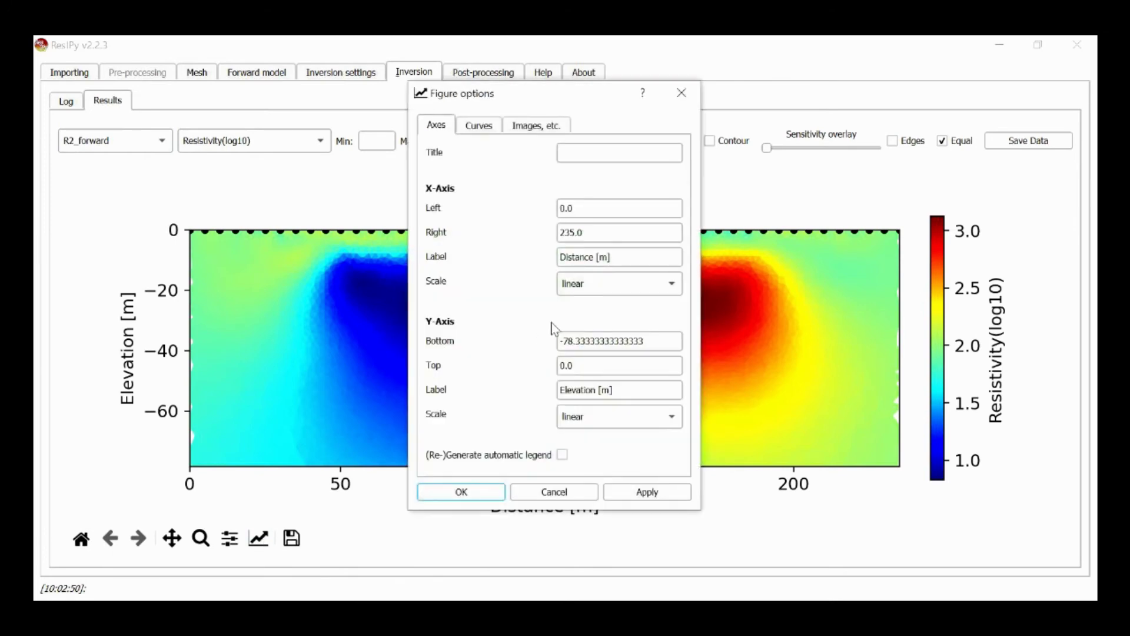
left_click_drag(651, 340, 486, 336)
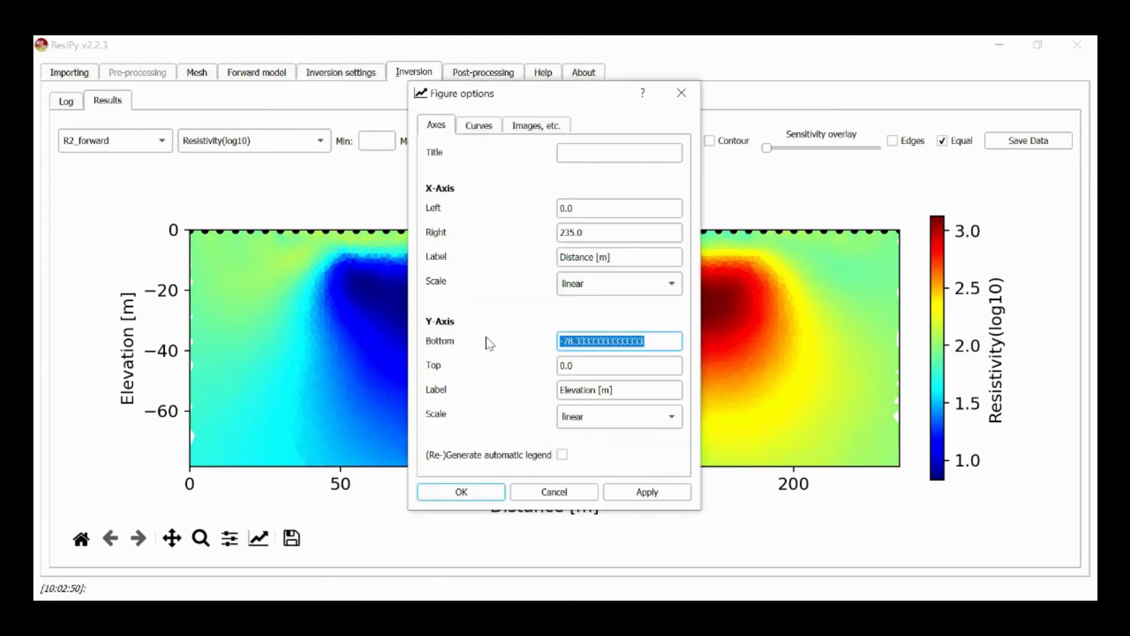
type("-40")
key("Tab")
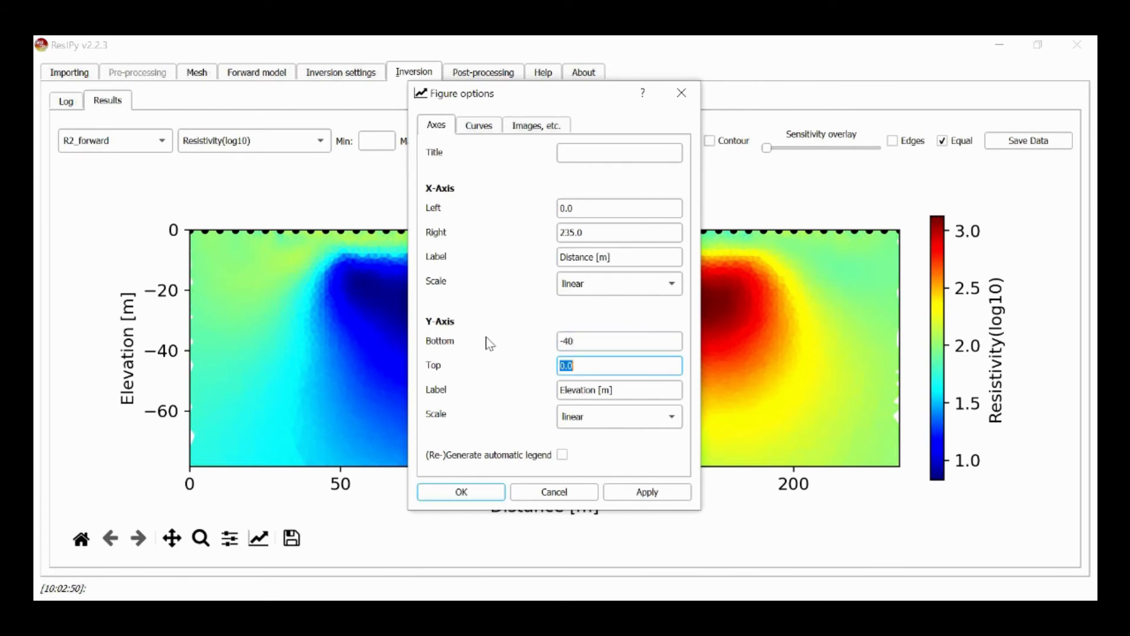
left_click(459, 493)
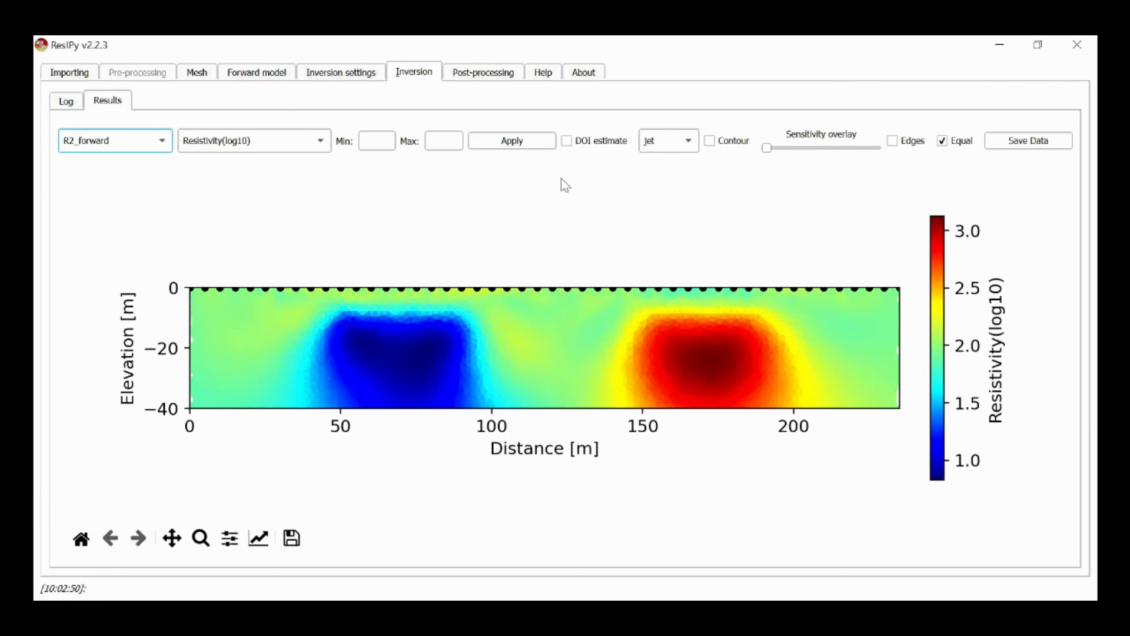
- Overlay the mesh cell edges on the 40 m-deep inverted resistivity section
left_click(894, 143)
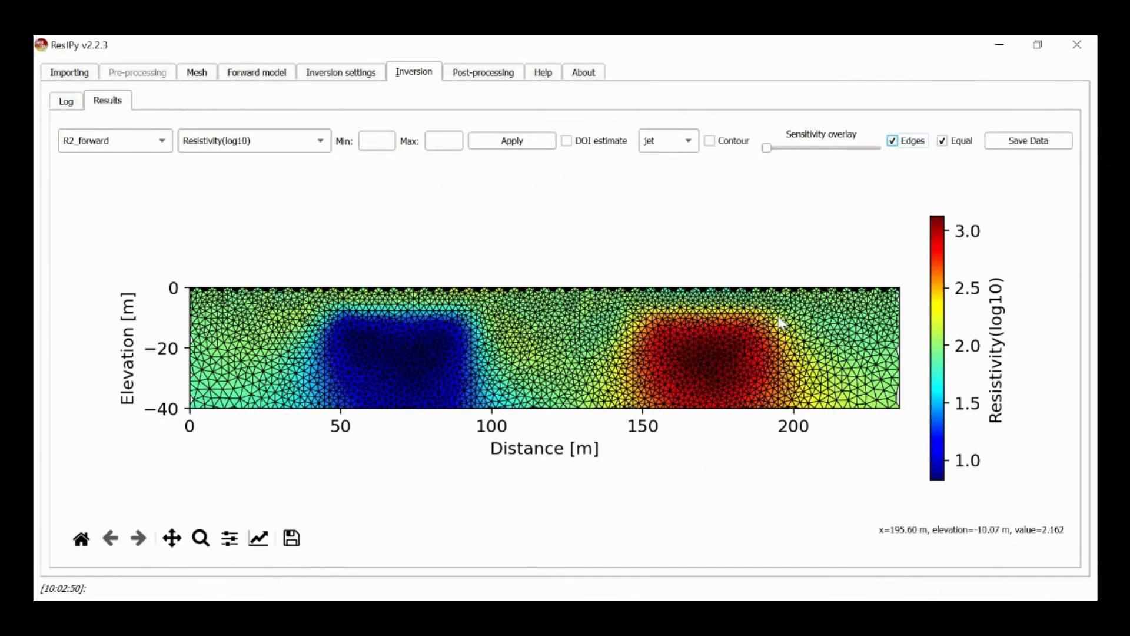
- Clear the anomaly regions, build a fresh single-region triangular mesh, and return to the inversion log
left_click(199, 72)
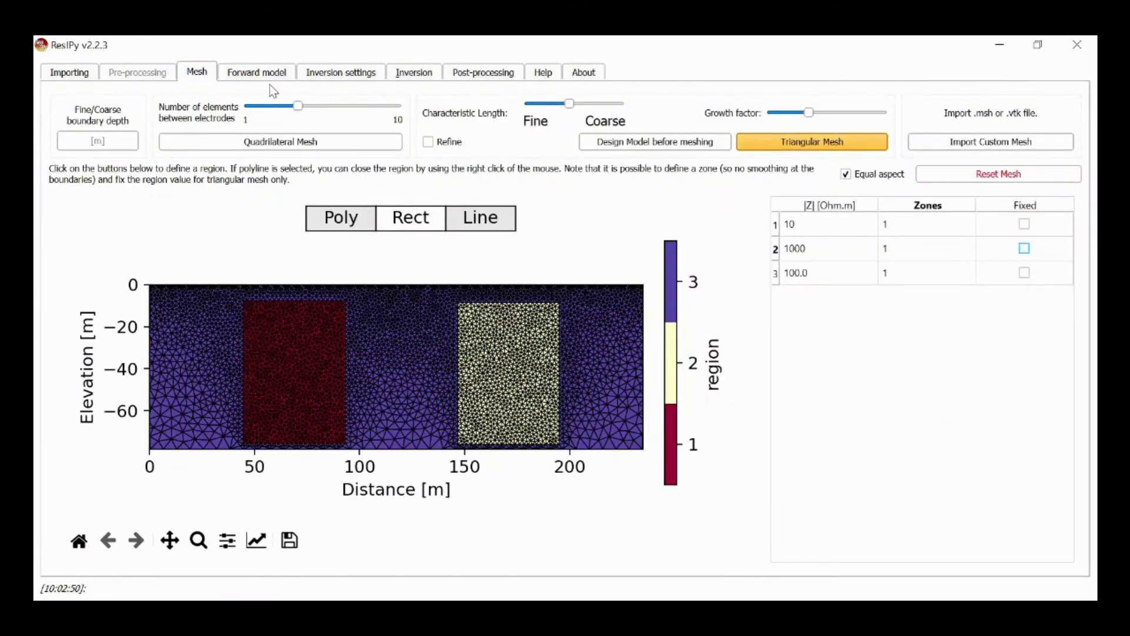
left_click(654, 145)
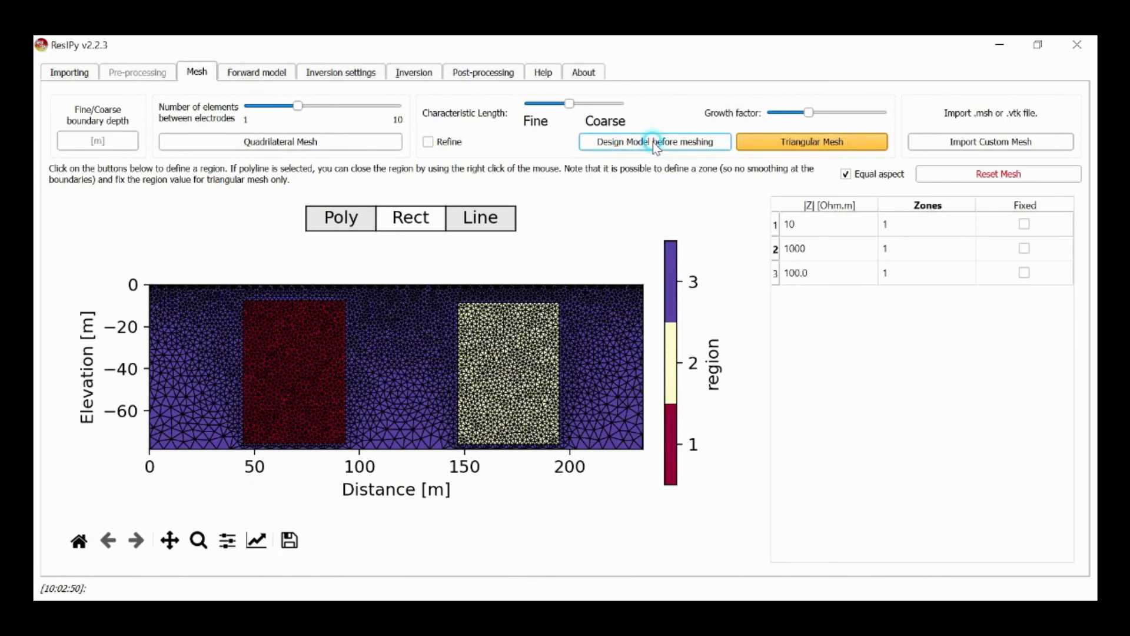
left_click(757, 147)
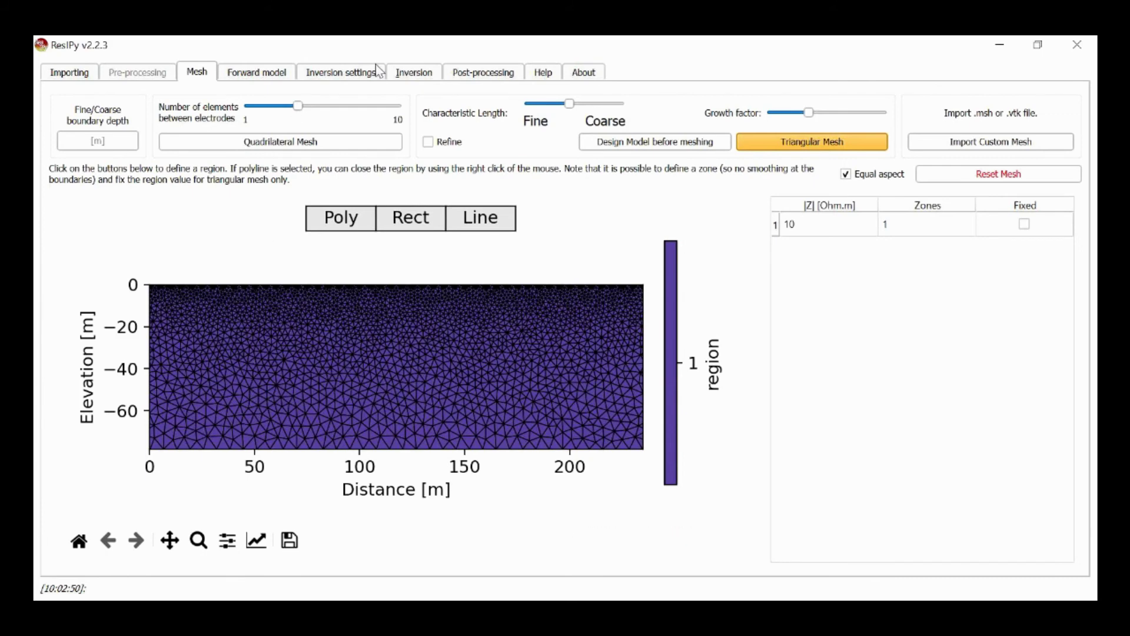
left_click(413, 71)
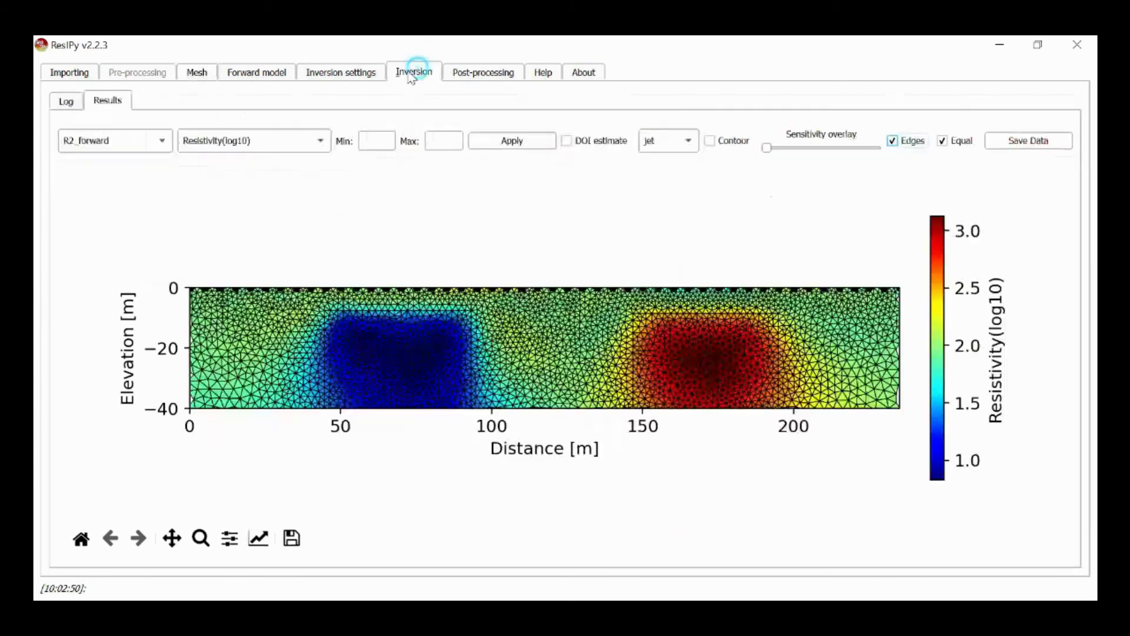
left_click(65, 101)
- Run the inversion on the new mesh until it converges at RMS misfit 1.00 after three iterations
left_click(111, 127)
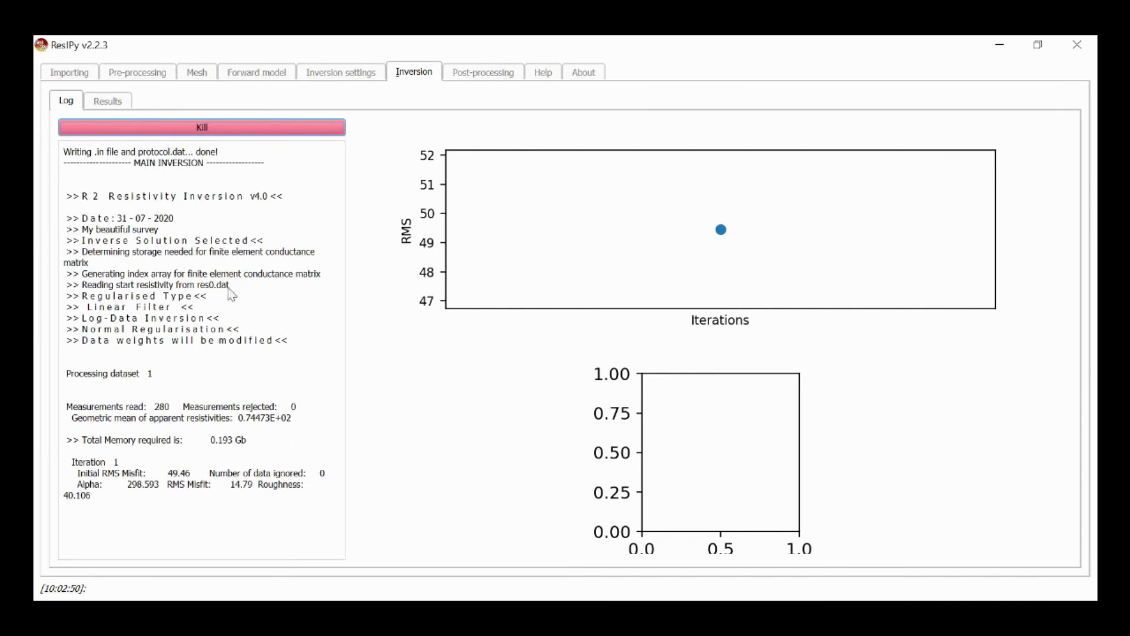
scroll(238, 318, "down", 1)
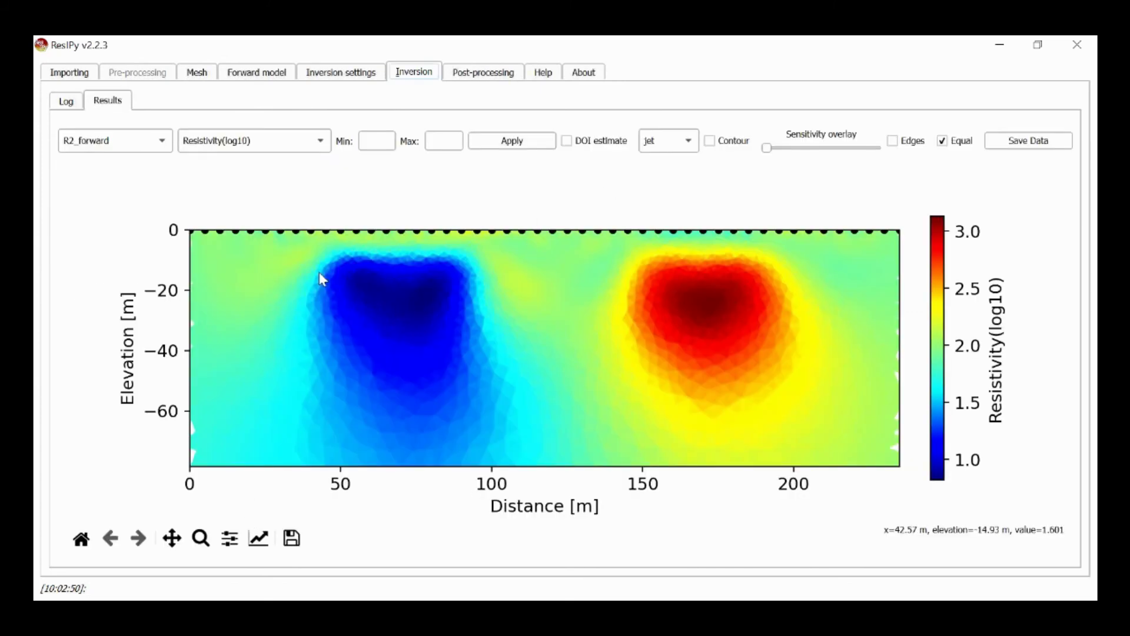
- Toggle the mesh edges on and off, then display the section as Resistivity(ohm.m)
left_click(893, 141)
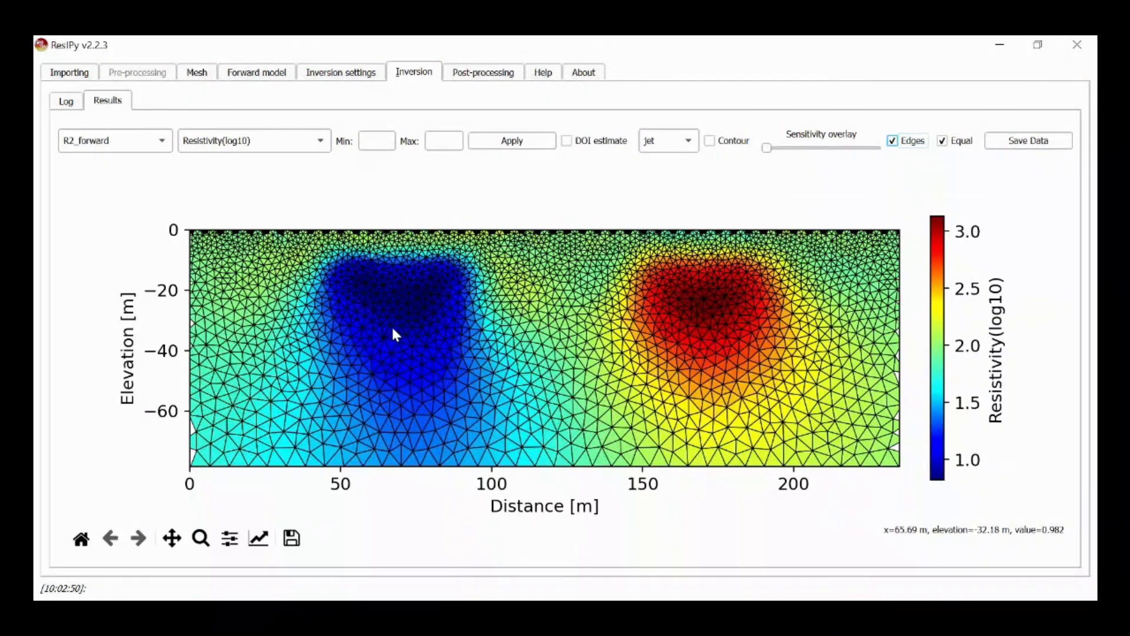
left_click(892, 141)
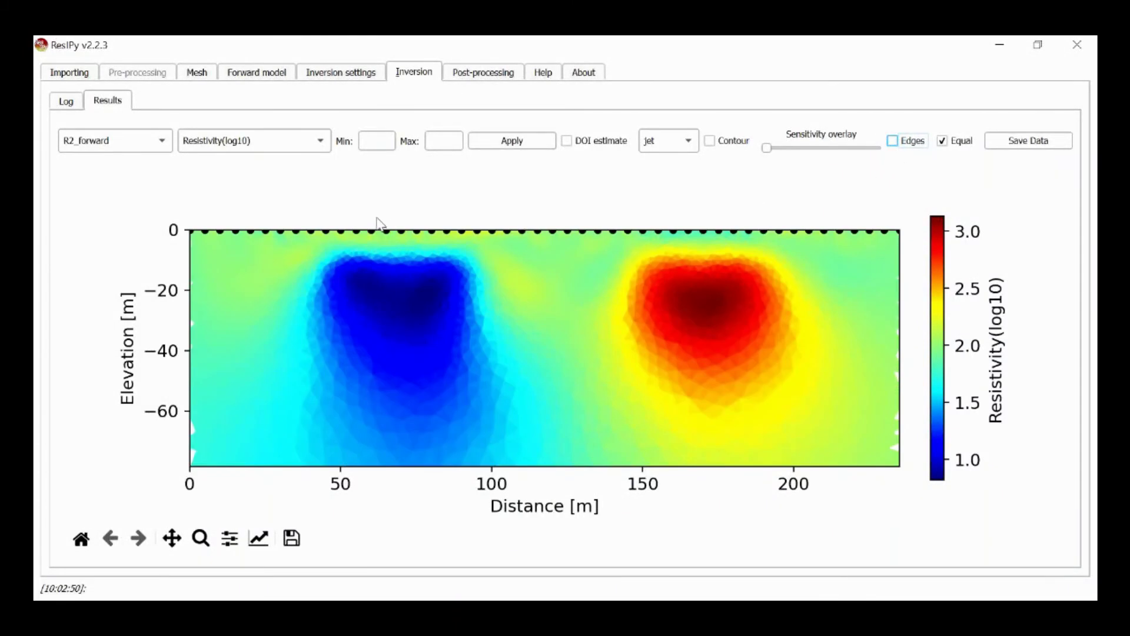
left_click(259, 147)
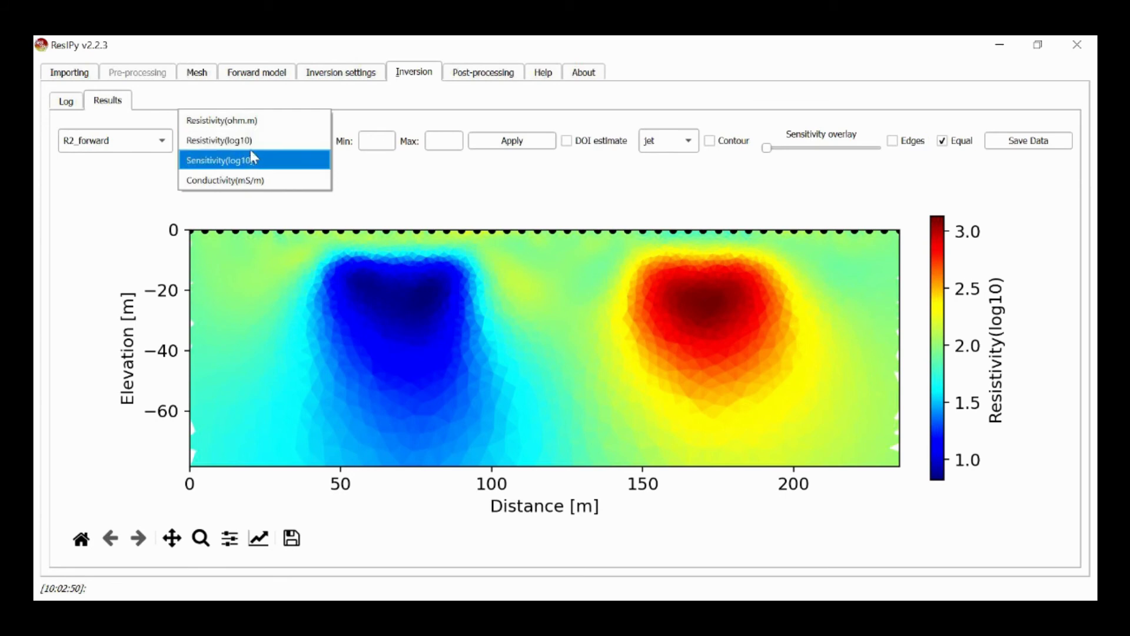
left_click(252, 121)
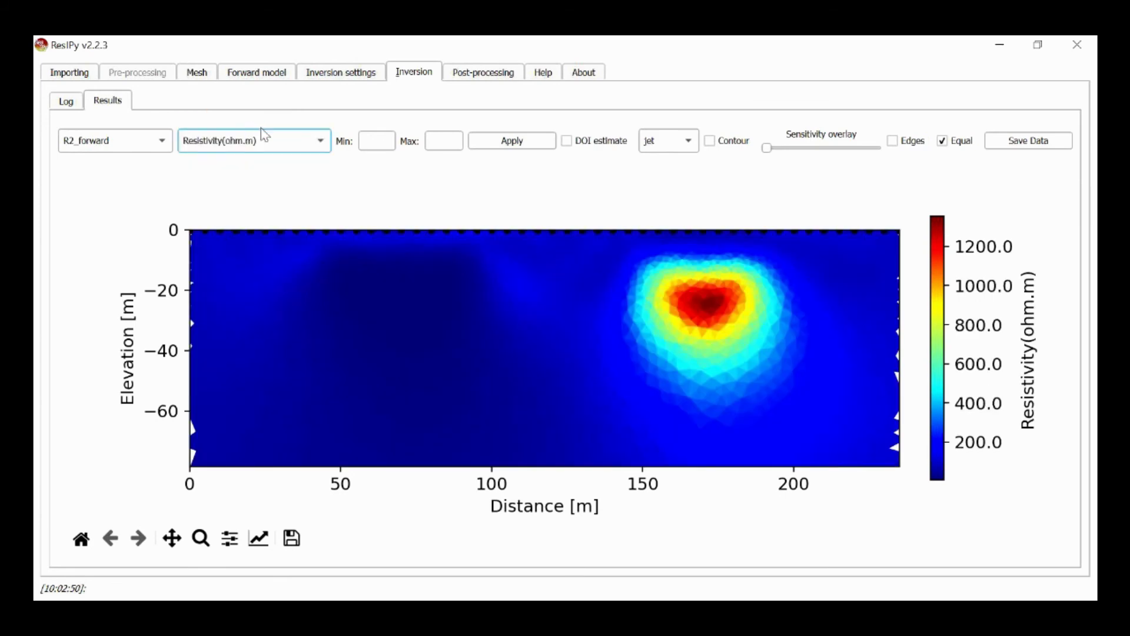
- Show the section as Conductivity(mS/m), then as Sensitivity(log10)
left_click(271, 139)
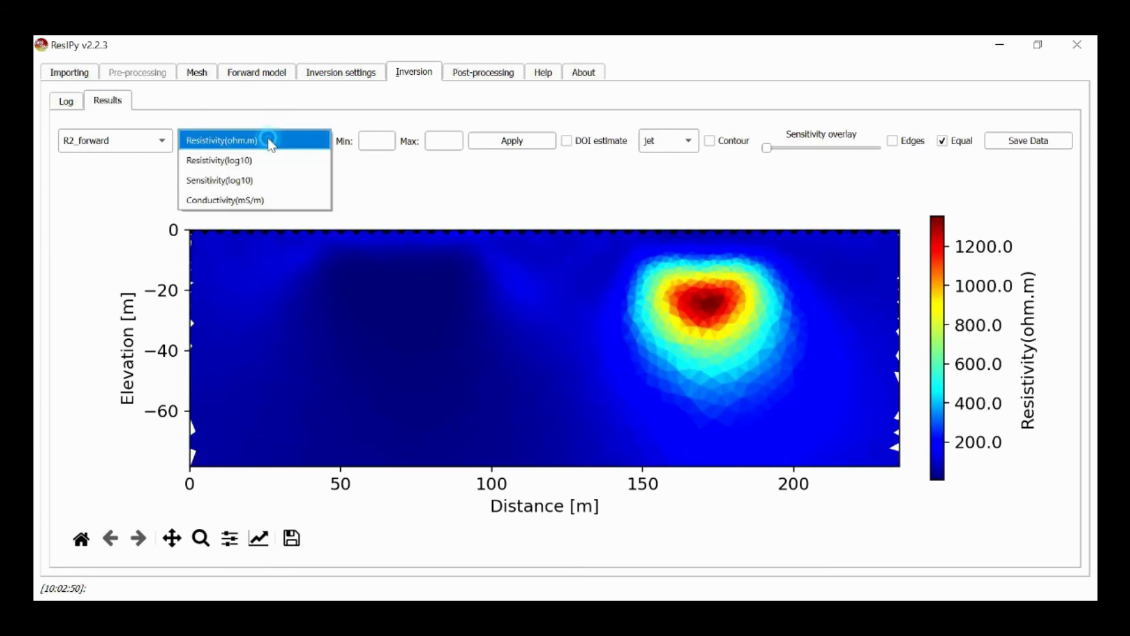
left_click(270, 200)
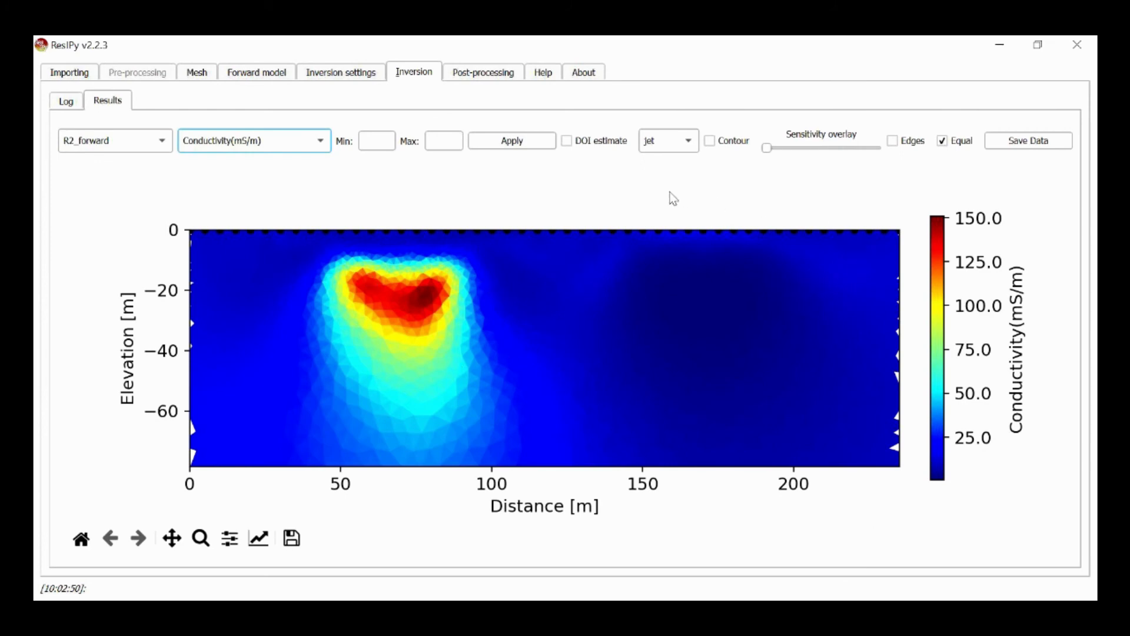
left_click(304, 147)
left_click(285, 124)
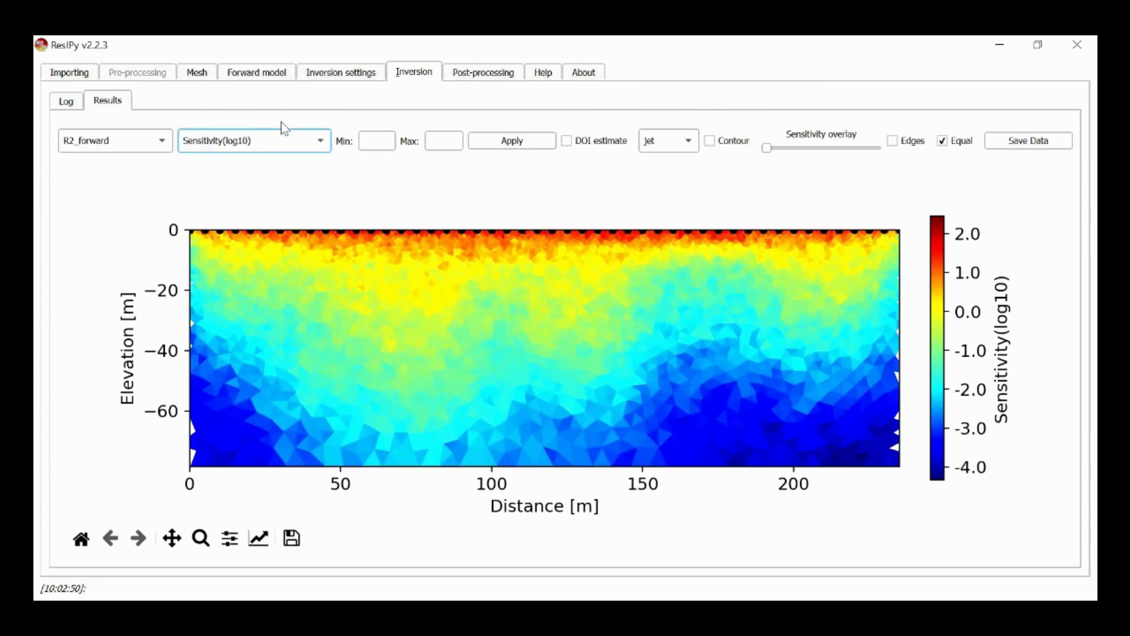